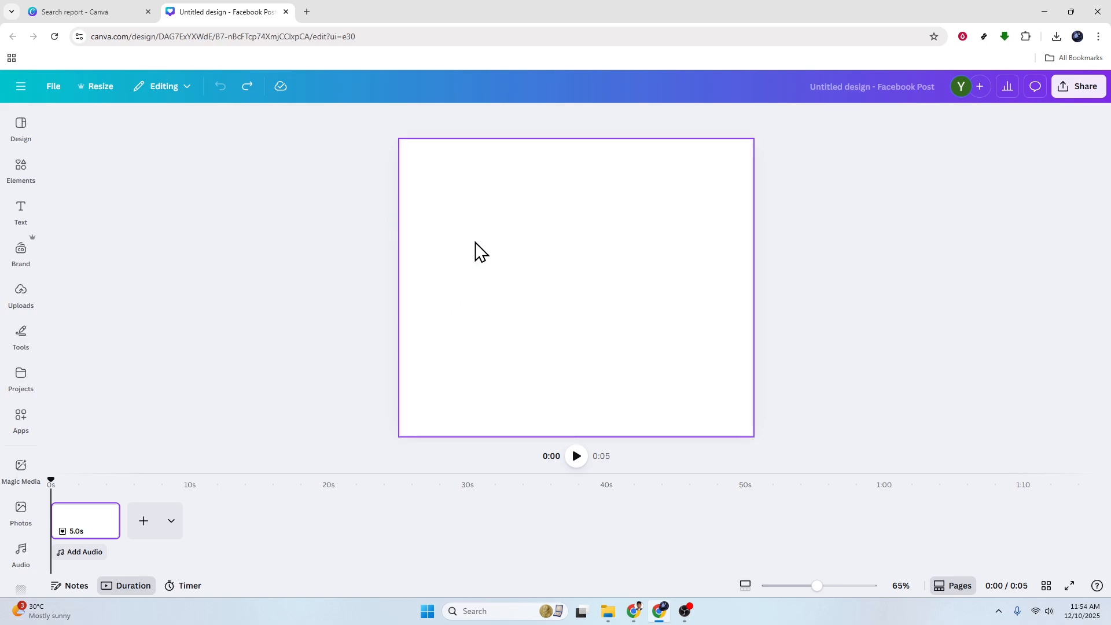
{"action": "left_click", "coordinate": [519, 259]}
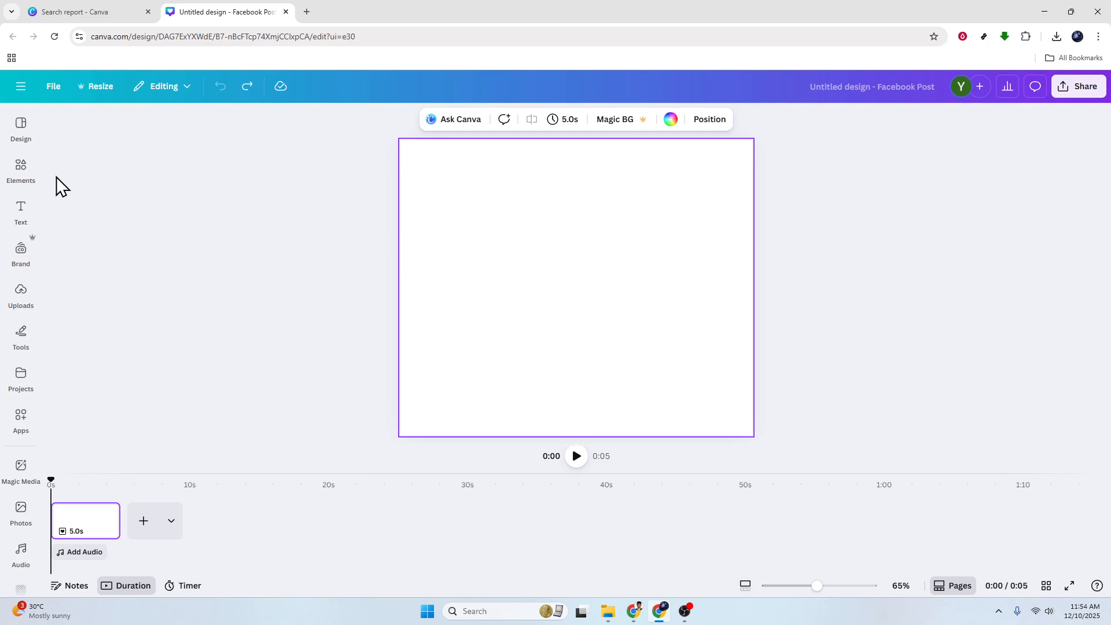
{"action": "left_click", "coordinate": [18, 169]}
{"action": "left_click", "coordinate": [119, 128]}
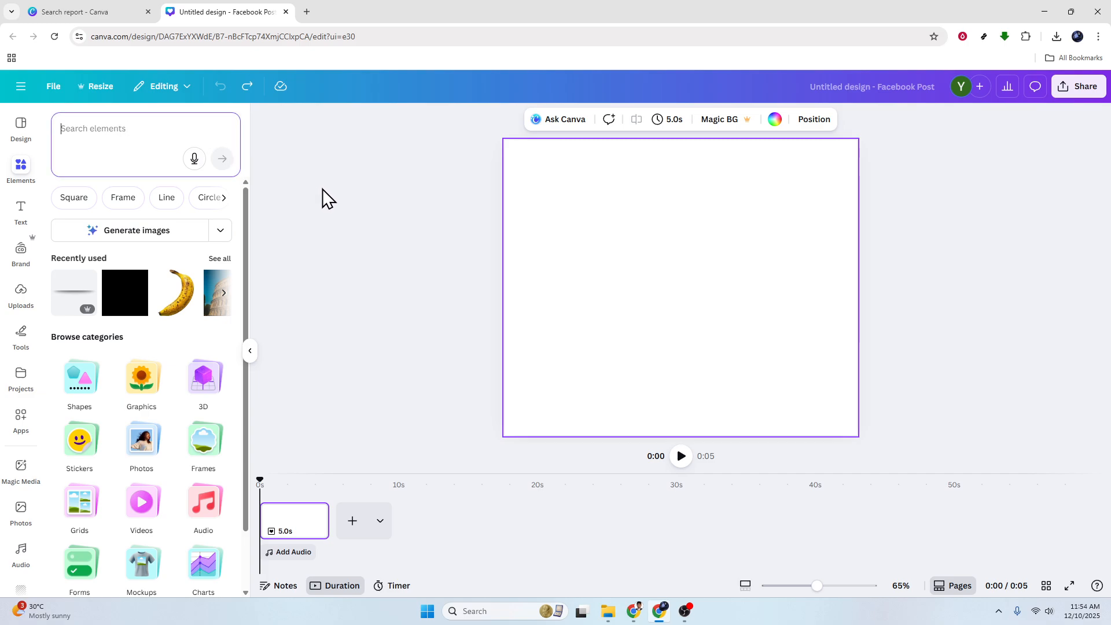
{"action": "left_click", "coordinate": [412, 285]}
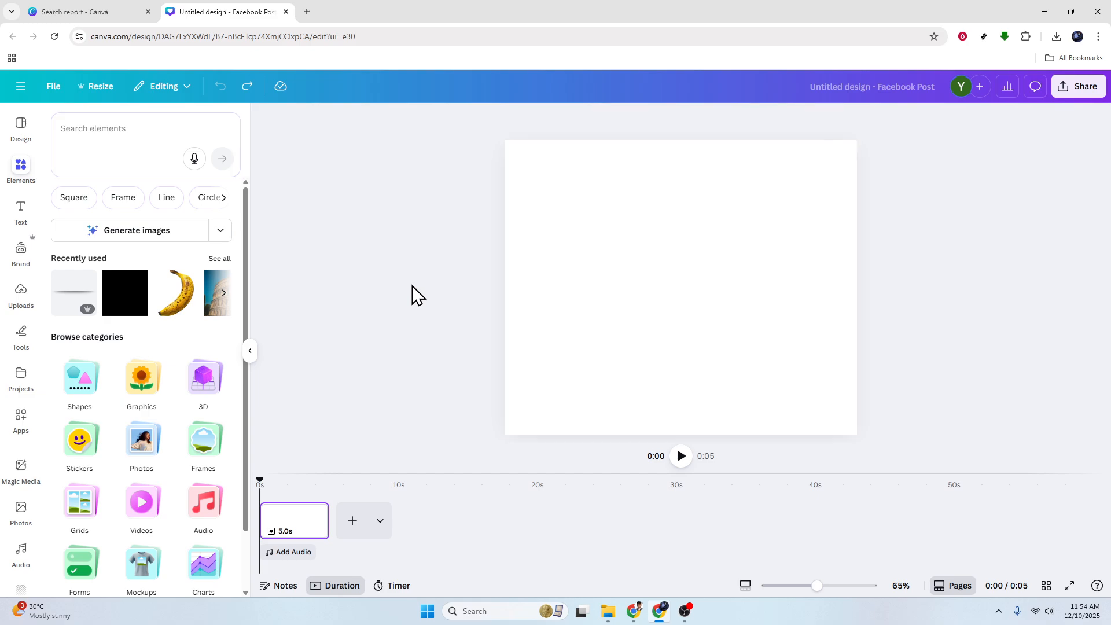
{"action": "left_click", "coordinate": [249, 351]}
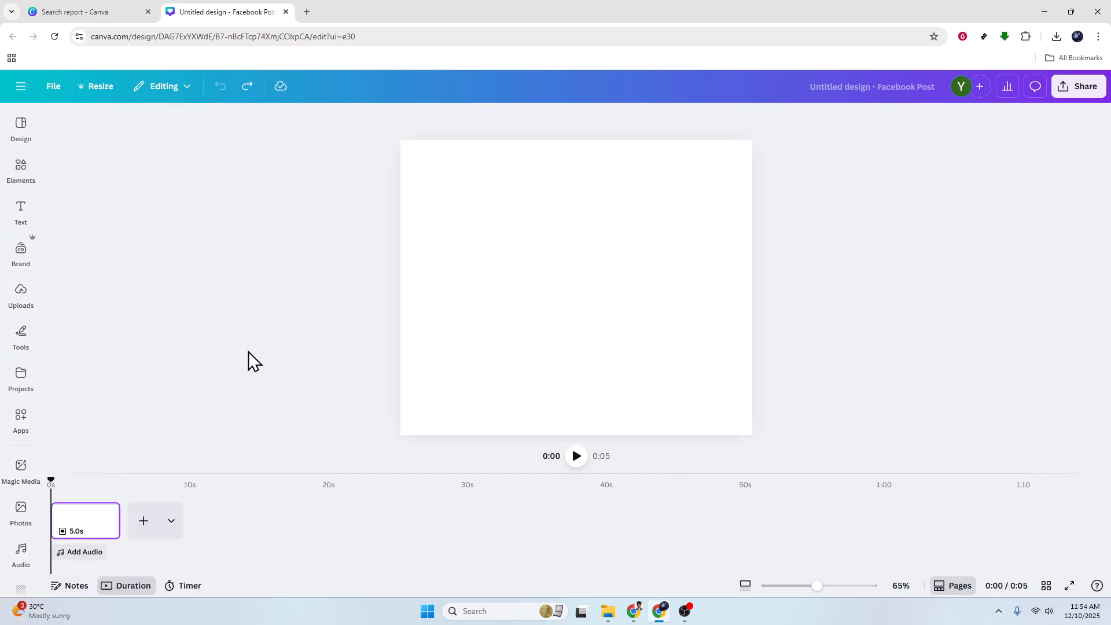
- Set the blank page's background to solid black
{"action": "left_click", "coordinate": [557, 255]}
{"action": "left_click", "coordinate": [670, 123]}
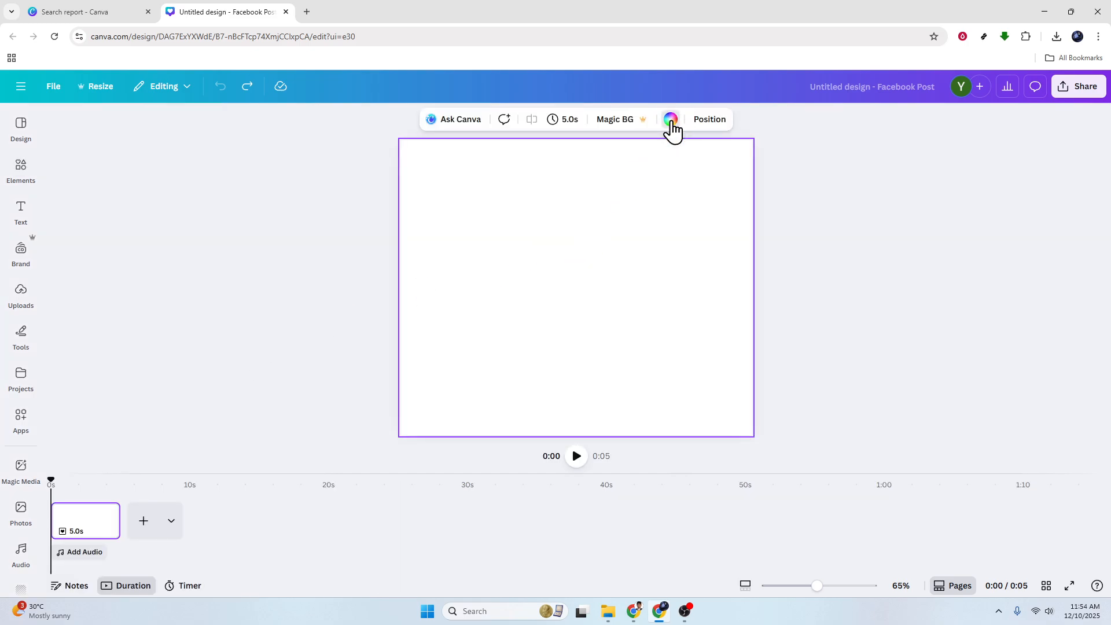
{"action": "left_click", "coordinate": [62, 334]}
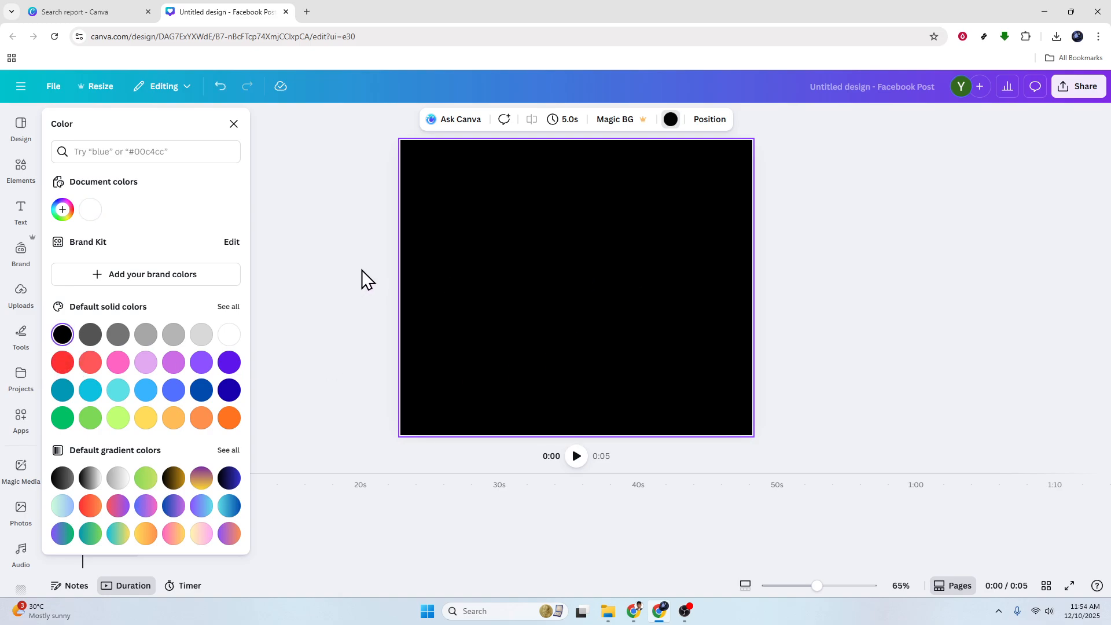
{"action": "key", "text": "Escape"}
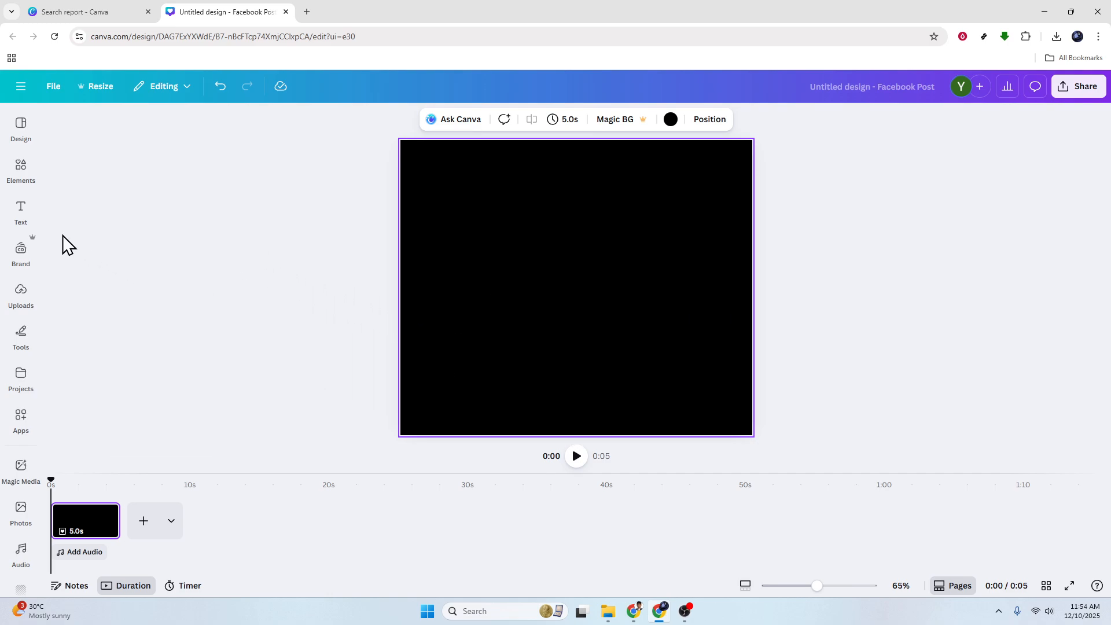
- Add a heading to the page and replace its text with "NEON"
{"action": "left_click", "coordinate": [21, 213]}
{"action": "left_click", "coordinate": [144, 310]}
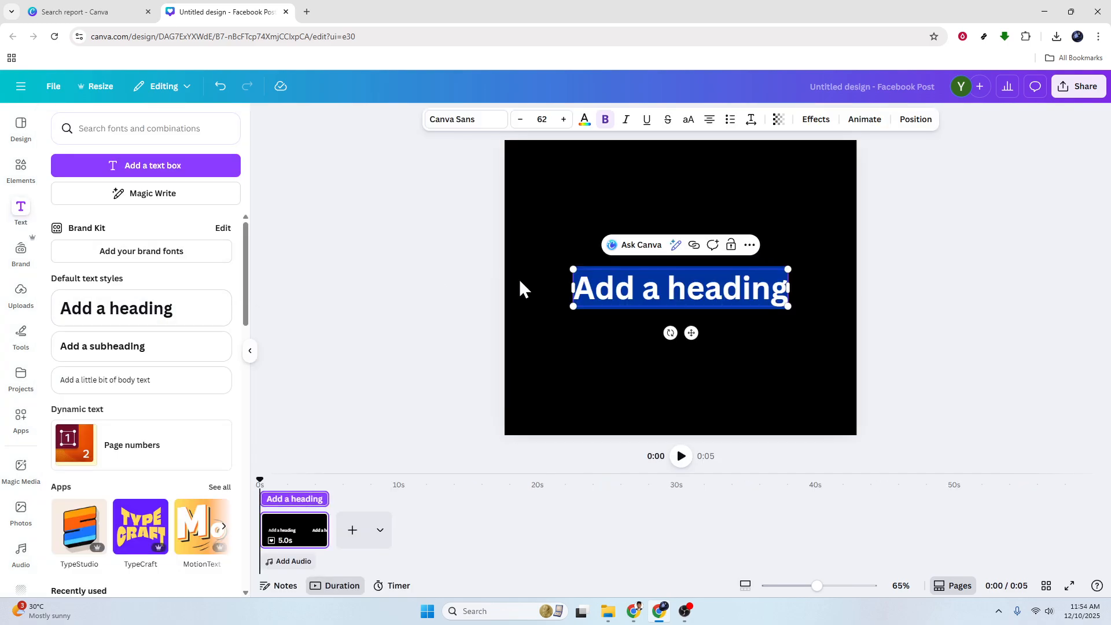
{"action": "type", "text": "NEOM"}
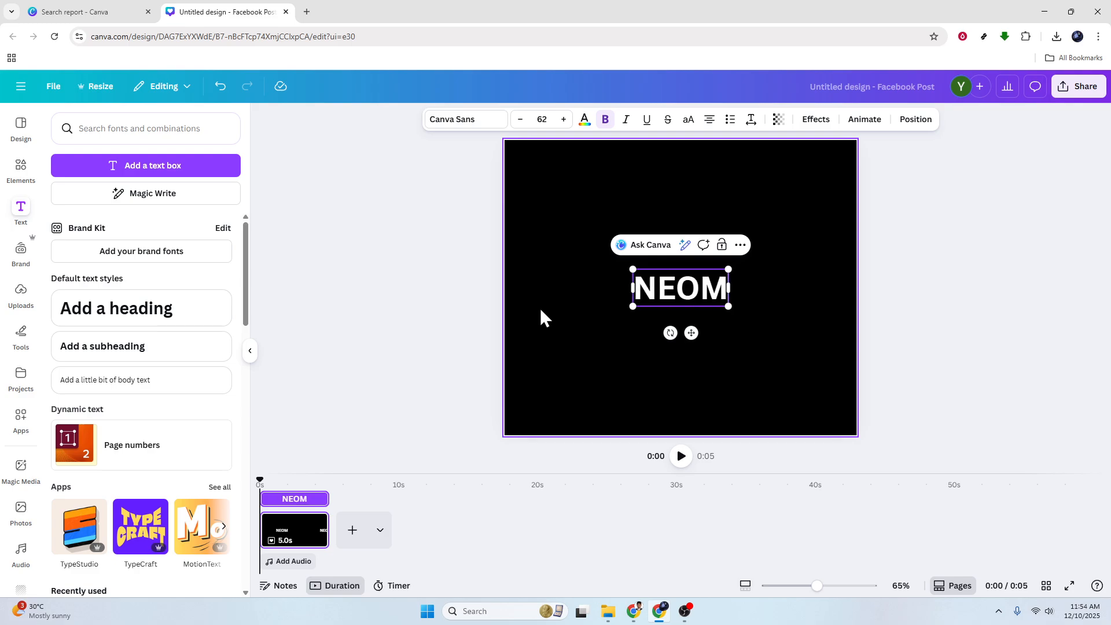
{"action": "key", "text": "BackSpace"}
{"action": "type", "text": "N"}
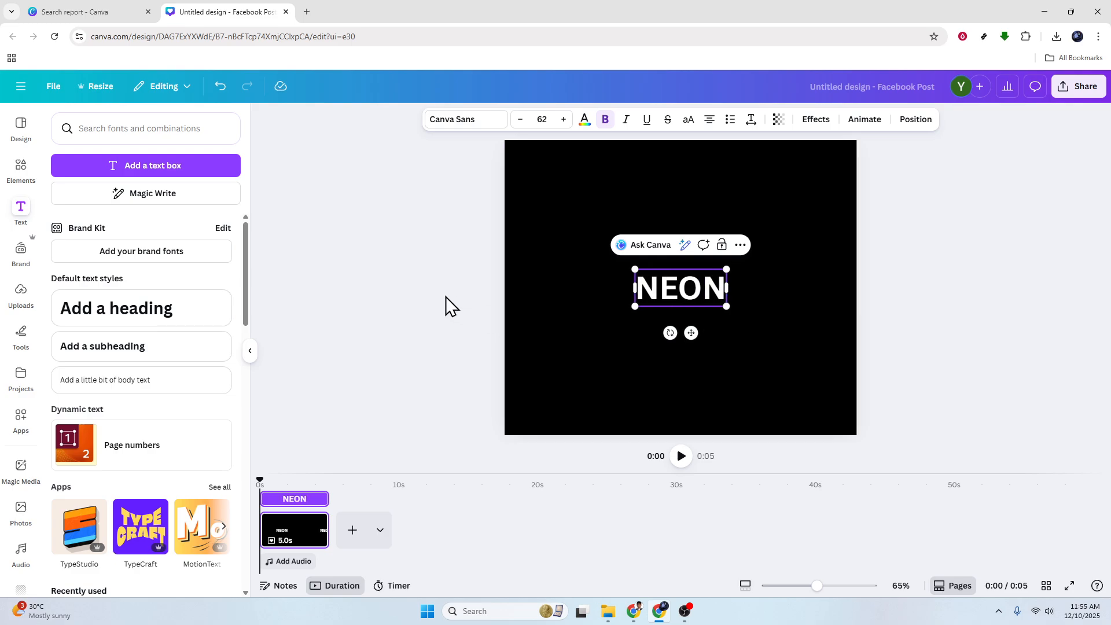
- Change the NEON heading's font to Horizon and enlarge it to about size 135
{"action": "left_click", "coordinate": [479, 121]}
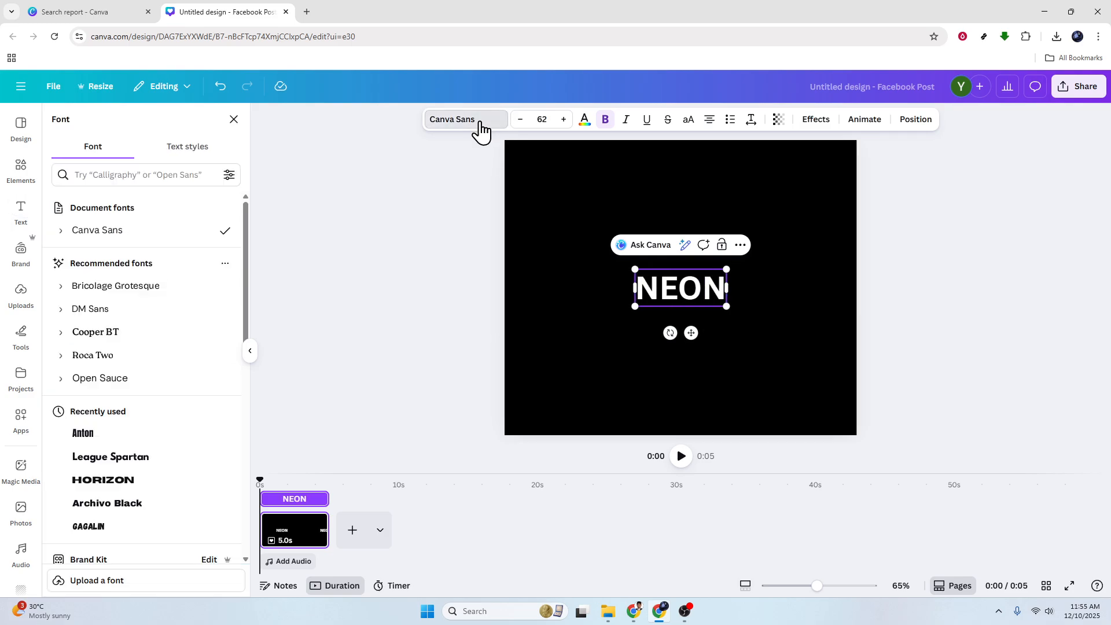
{"action": "left_click", "coordinate": [146, 435]}
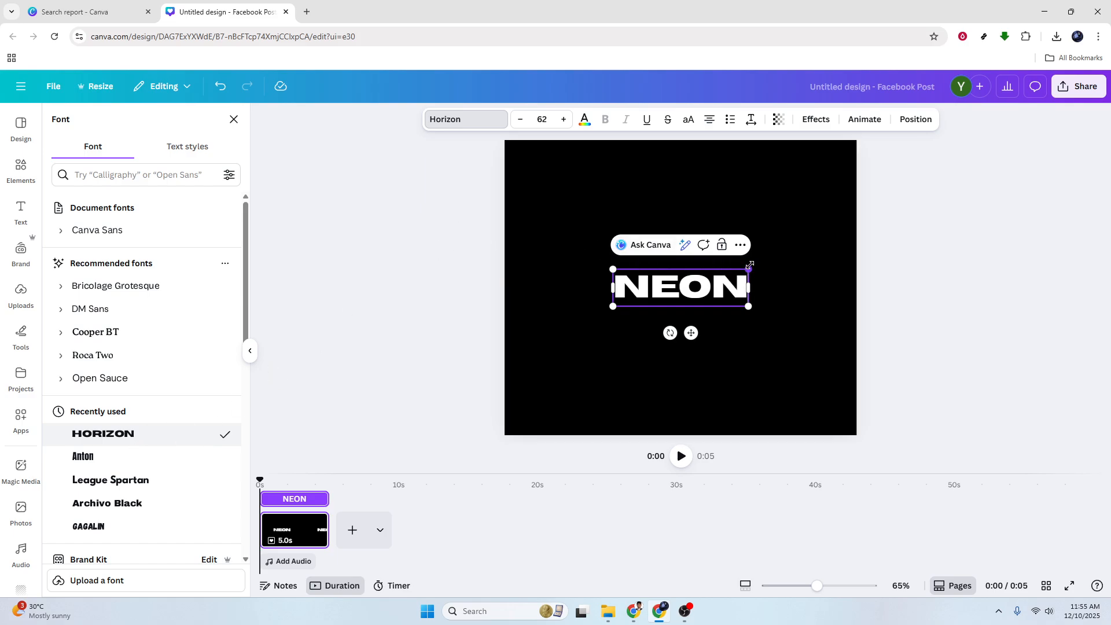
{"action": "left_click_drag", "start_coordinate": [750, 266], "coordinate": [907, 213]}
{"action": "left_click", "coordinate": [404, 266]}
- Move the enlarged NEON heading to the centre of the black page
{"action": "left_click", "coordinate": [713, 257]}
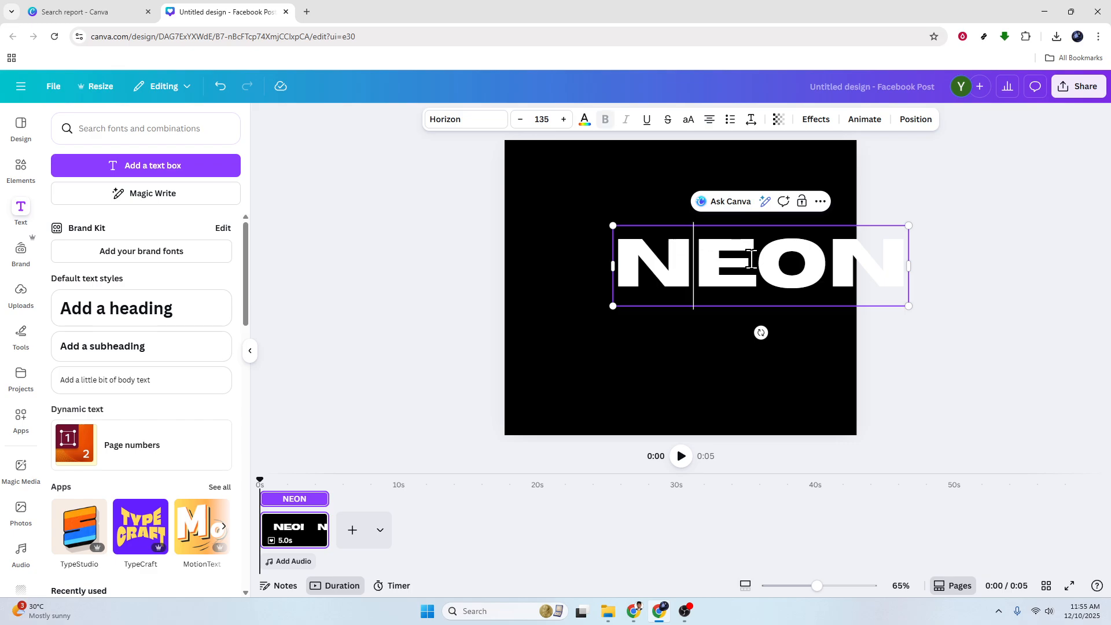
{"action": "left_click", "coordinate": [1021, 274]}
{"action": "left_click", "coordinate": [841, 273]}
{"action": "left_click_drag", "start_coordinate": [841, 272], "coordinate": [766, 286]}
{"action": "left_click", "coordinate": [963, 323]}
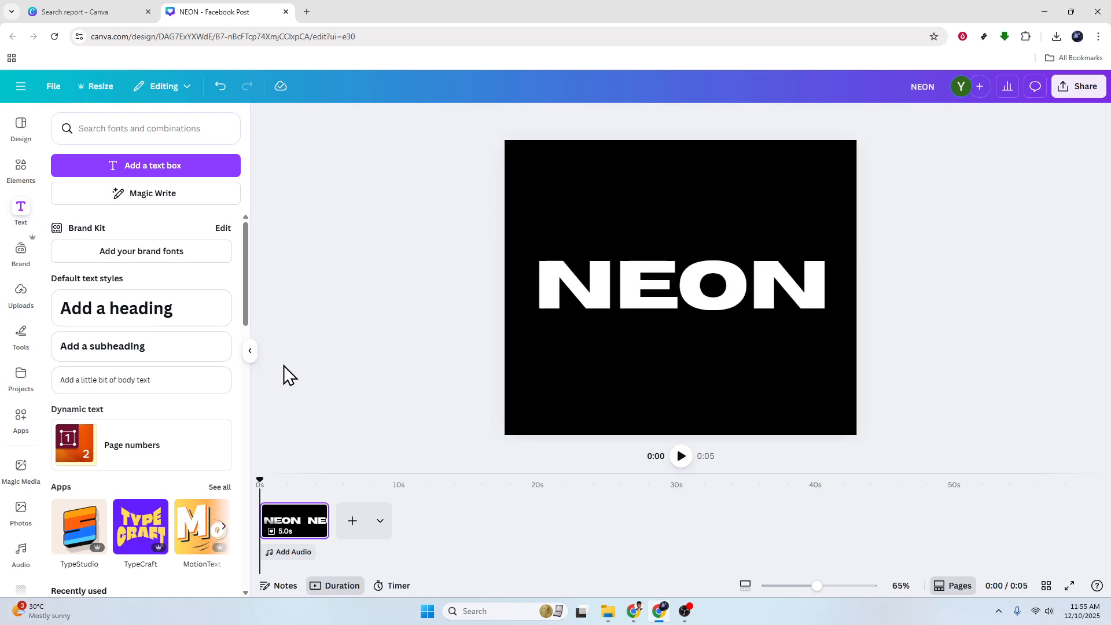
{"action": "left_click", "coordinate": [251, 352]}
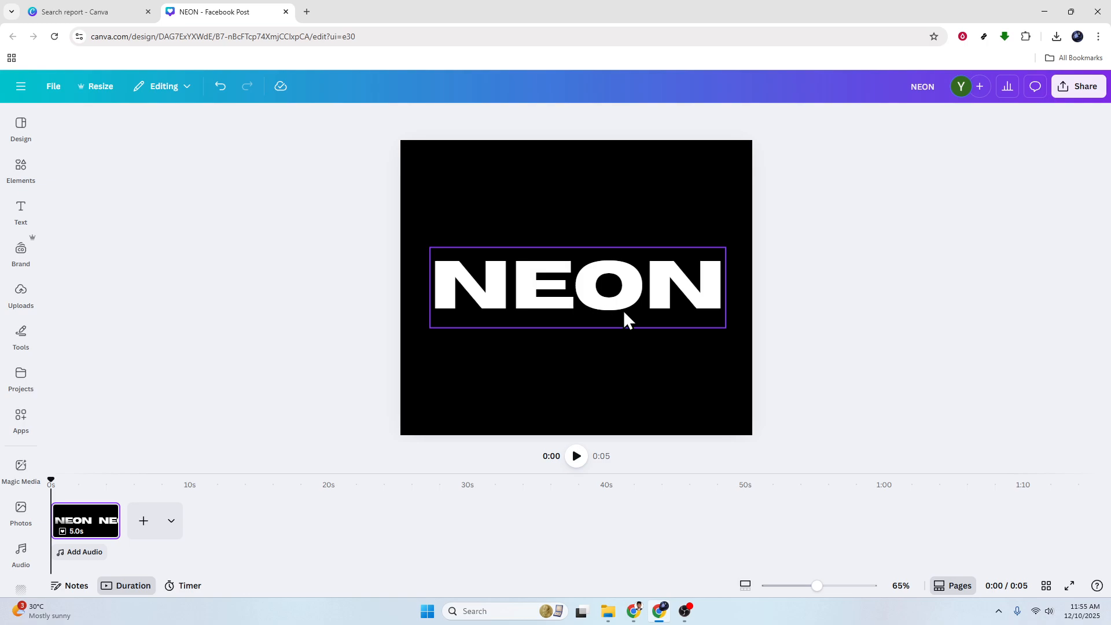
- Apply the Neon text effect to the NEON heading with its intensity set to 100
{"action": "left_click", "coordinate": [654, 288]}
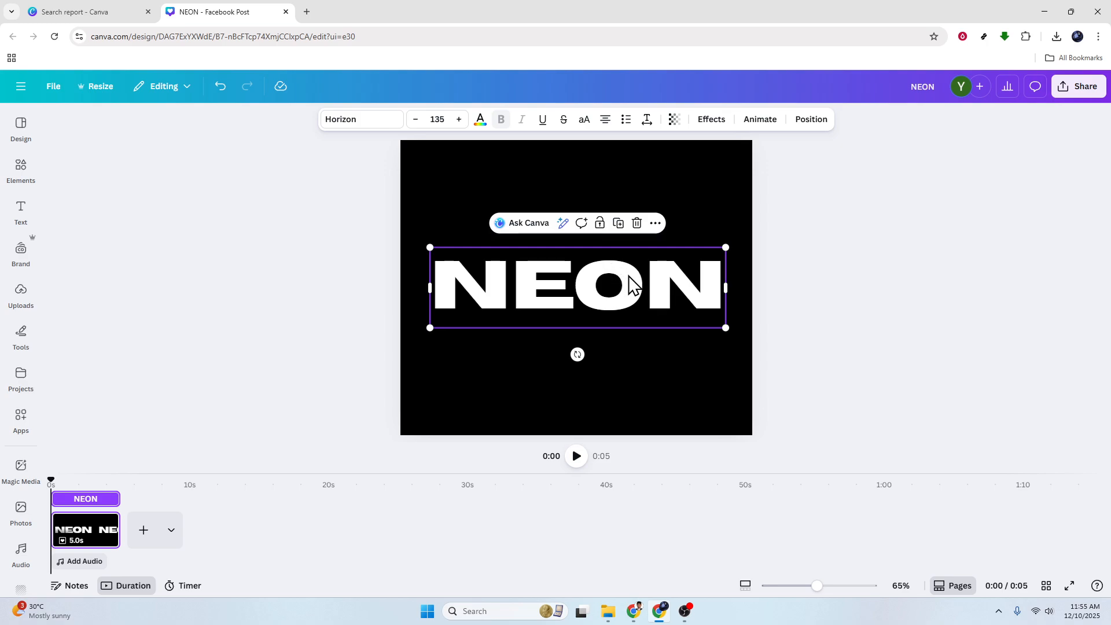
{"action": "left_click", "coordinate": [713, 123]}
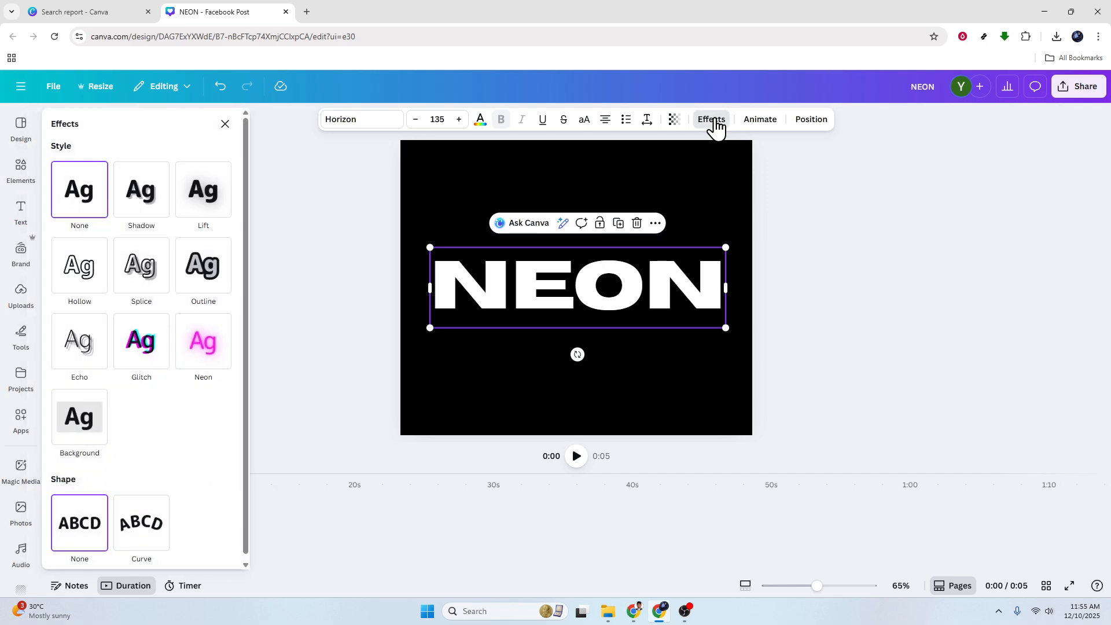
{"action": "left_click", "coordinate": [209, 346]}
{"action": "left_click_drag", "start_coordinate": [105, 419], "coordinate": [182, 422]}
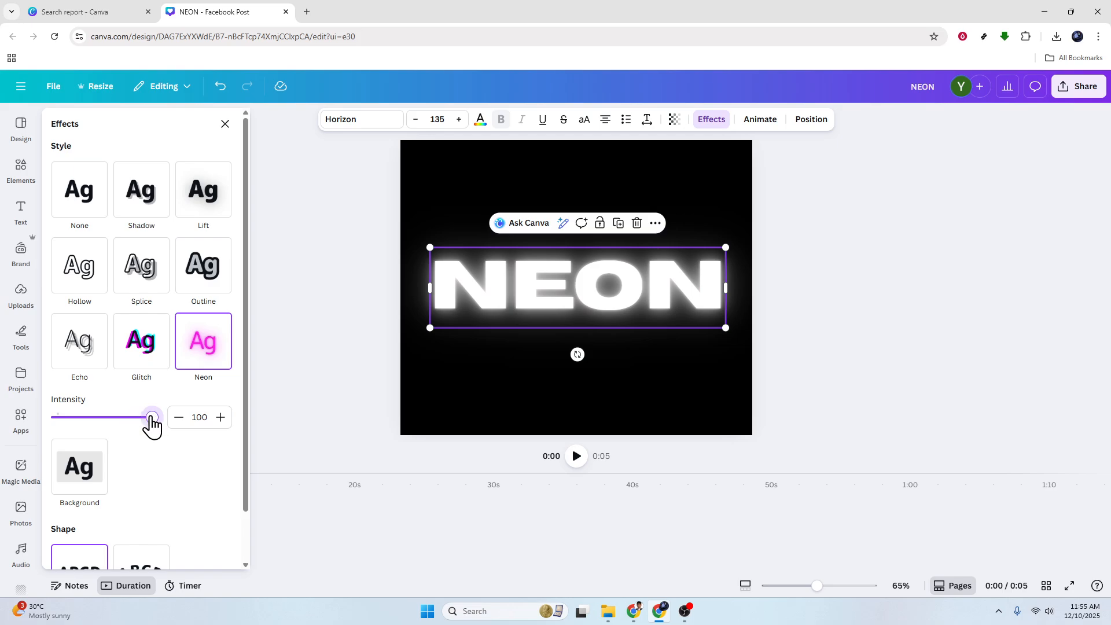
{"action": "left_click_drag", "start_coordinate": [151, 417], "coordinate": [173, 425]}
{"action": "left_click", "coordinate": [678, 295]}
{"action": "left_click", "coordinate": [602, 284]}
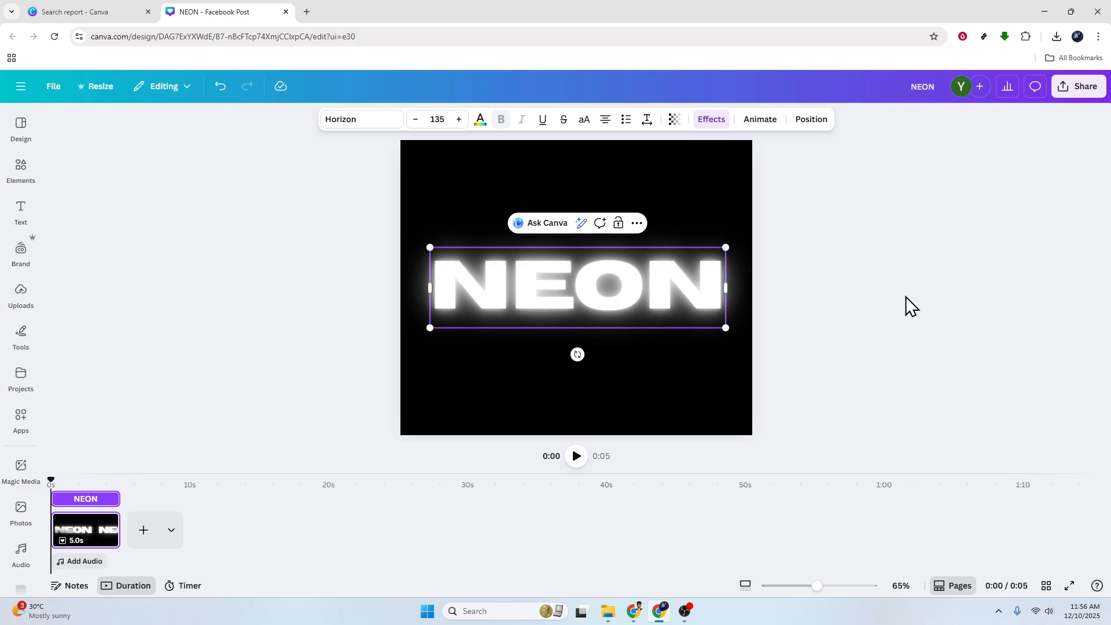
{"action": "key", "text": "Escape"}
- Duplicate the glowing NEON text and place the copy just above the original, partly overlapping it
{"action": "left_click", "coordinate": [664, 283]}
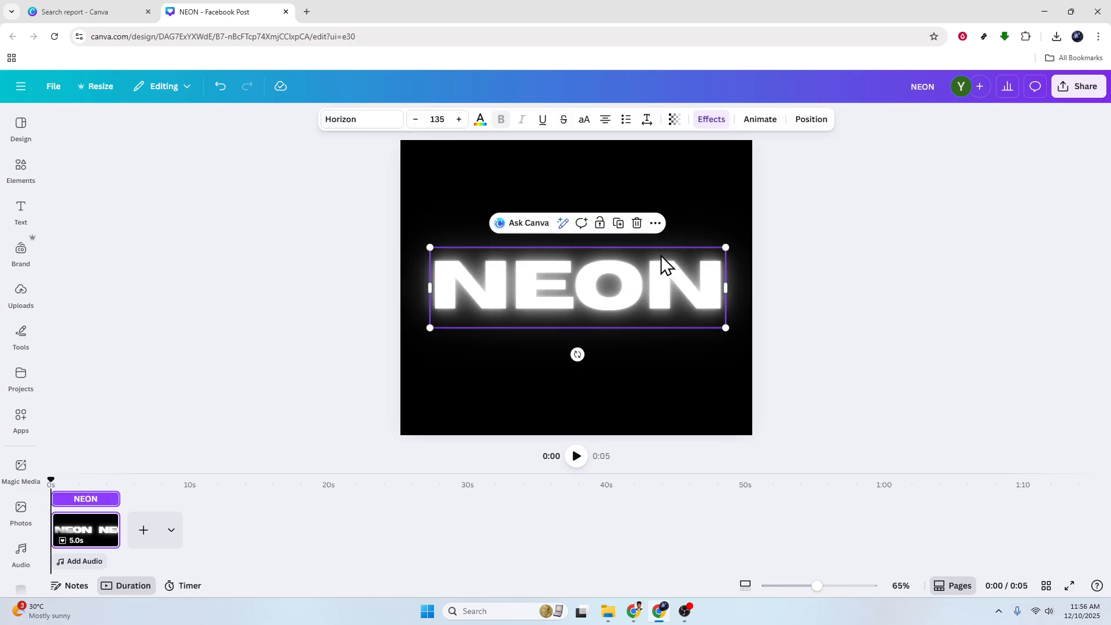
{"action": "left_click", "coordinate": [618, 223]}
{"action": "left_click", "coordinate": [674, 289]}
{"action": "left_click_drag", "start_coordinate": [673, 290], "coordinate": [657, 241]}
{"action": "left_click", "coordinate": [888, 273]}
{"action": "left_click", "coordinate": [877, 238]}
- Add the Flicker animation effect to the upper NEON text and raise its speed to the maximum
{"action": "left_click", "coordinate": [661, 230]}
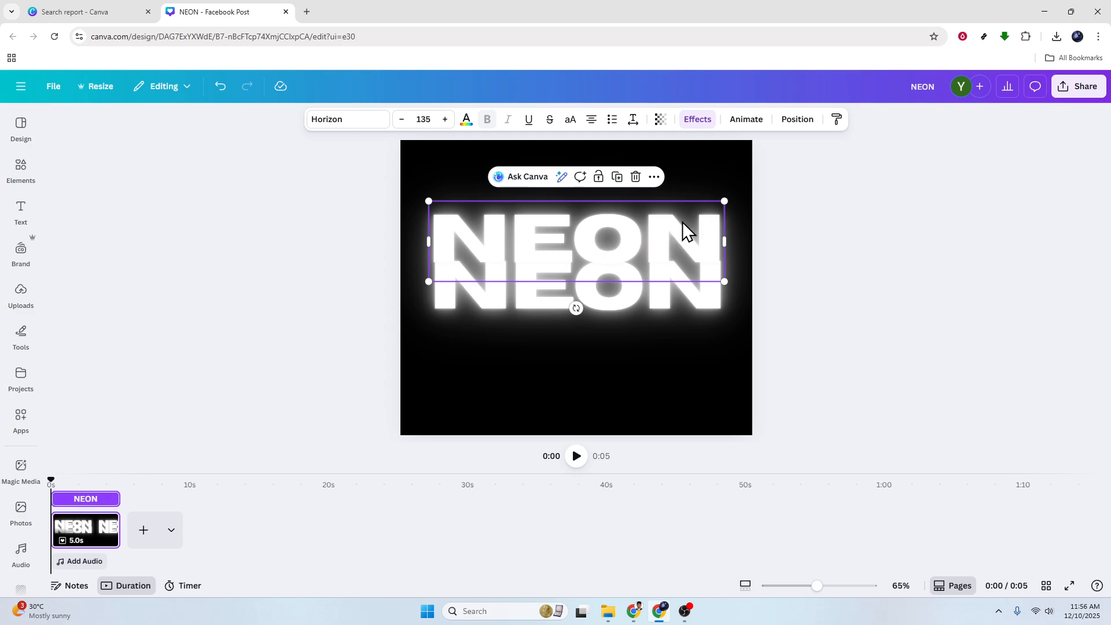
{"action": "left_click", "coordinate": [746, 120]}
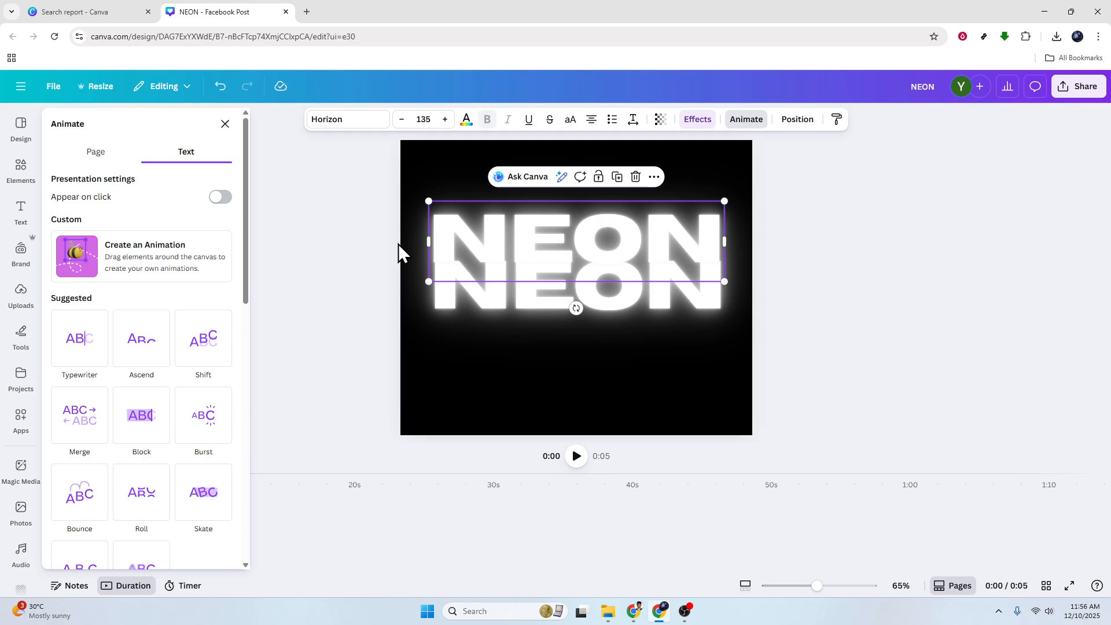
{"action": "scroll", "coordinate": [244, 419], "scroll_direction": "down", "scroll_amount": 10}
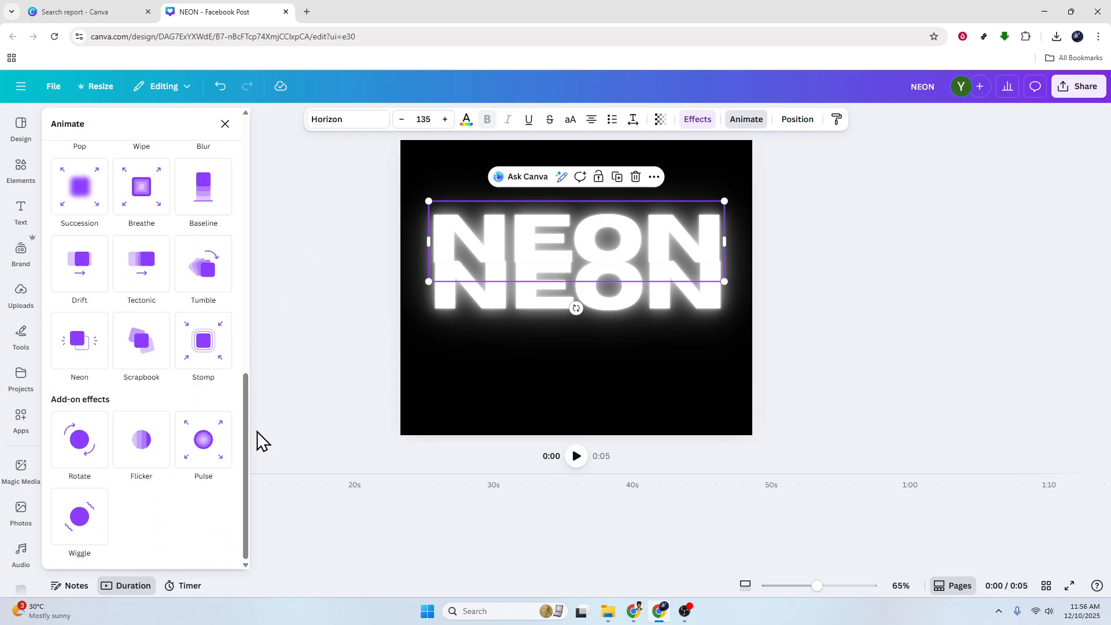
{"action": "left_click", "coordinate": [152, 441]}
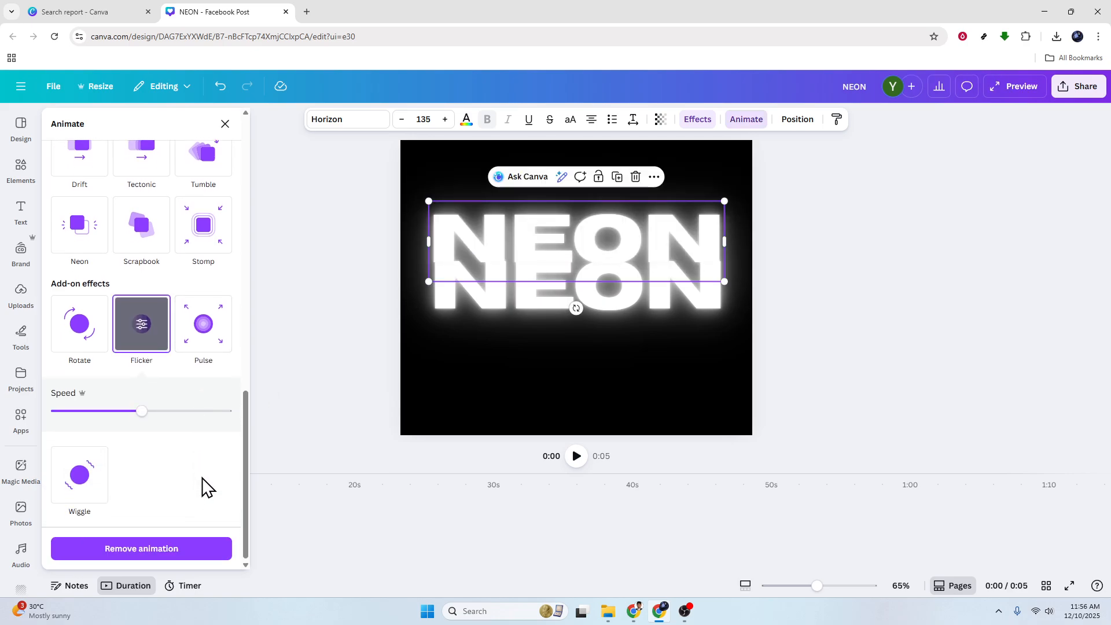
{"action": "left_click_drag", "start_coordinate": [142, 412], "coordinate": [240, 414]}
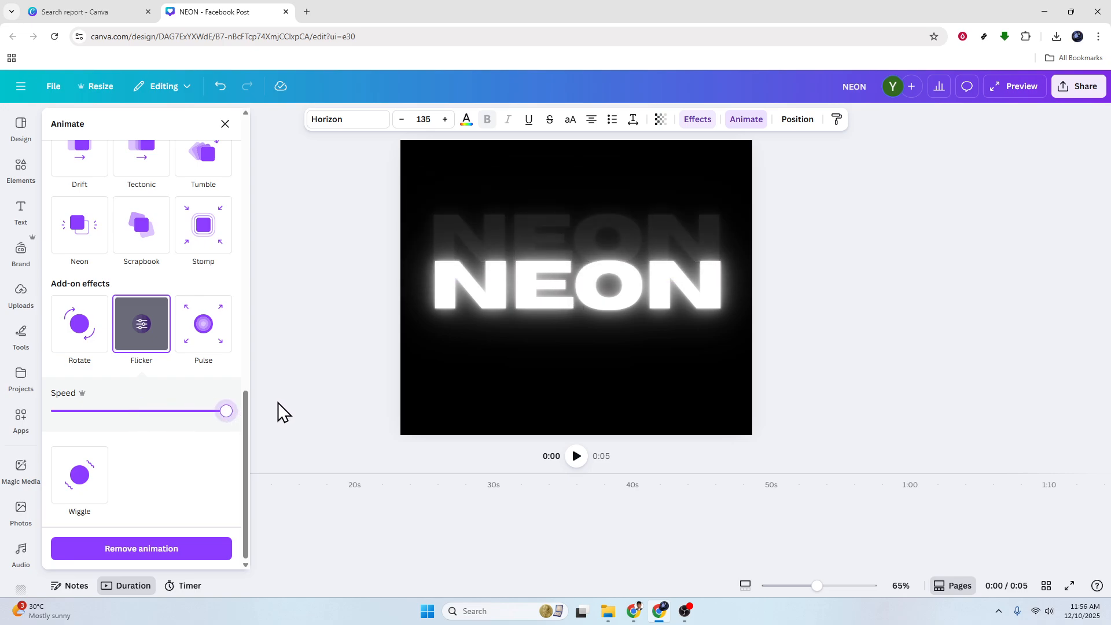
{"action": "scroll", "coordinate": [249, 428], "scroll_direction": "up", "scroll_amount": 2}
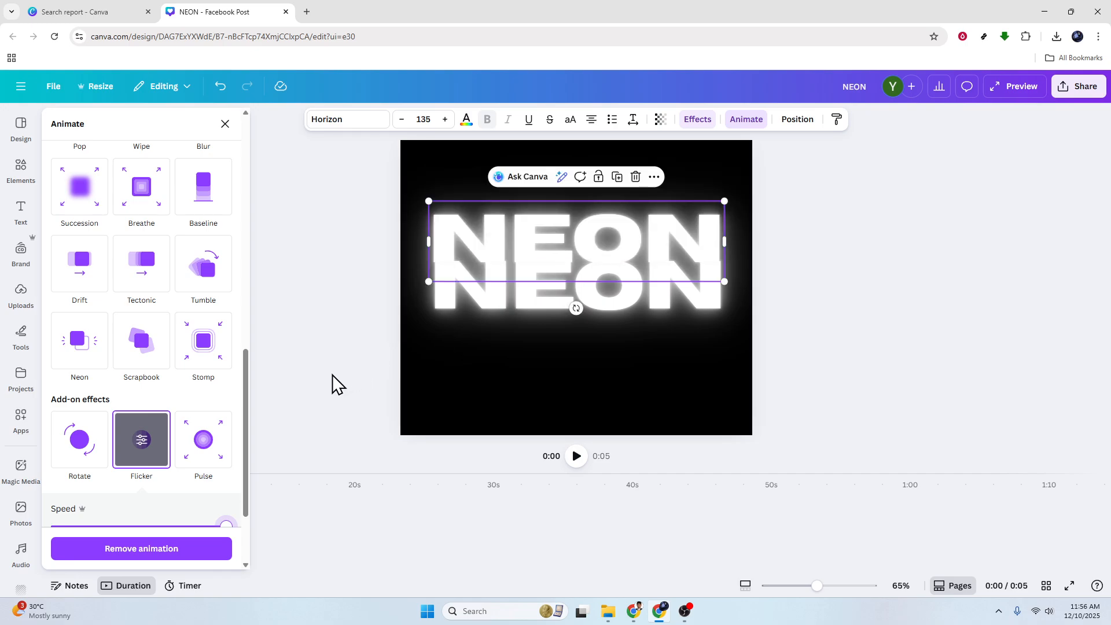
{"action": "left_click", "coordinate": [363, 353]}
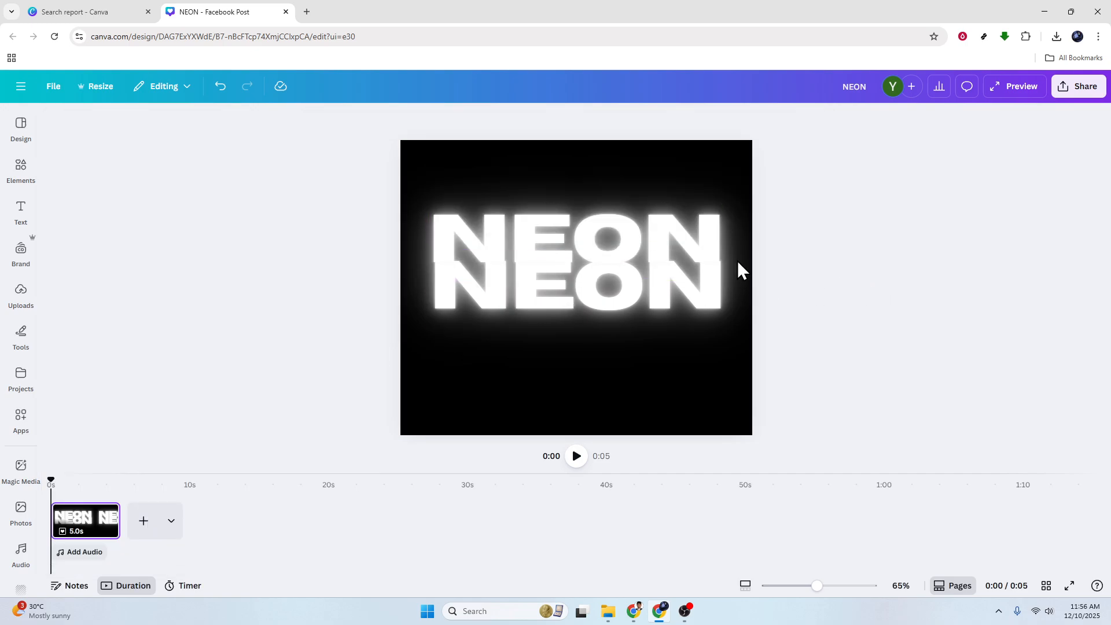
- Move the upper NEON text slightly higher so its letters sit just clear of the lower copy
{"action": "mouse_move", "coordinate": [665, 240]}
{"action": "left_mouse_down"}
{"action": "mouse_move", "coordinate": [667, 283]}
{"action": "mouse_move", "coordinate": [665, 228]}
{"action": "left_mouse_up"}
{"action": "left_click", "coordinate": [846, 269]}
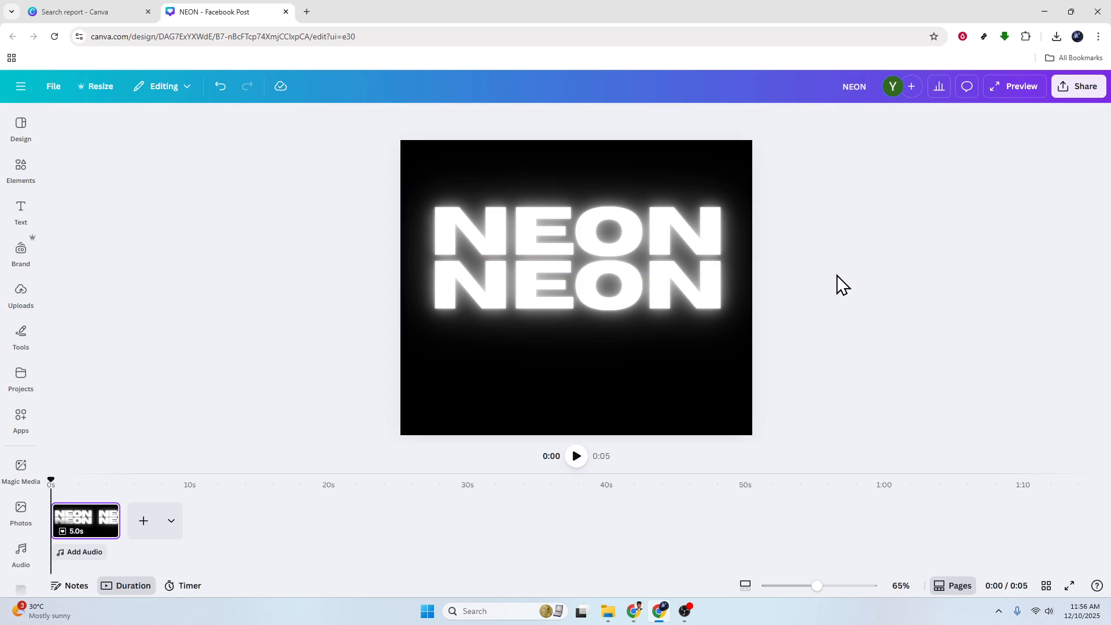
{"action": "left_click", "coordinate": [672, 232]}
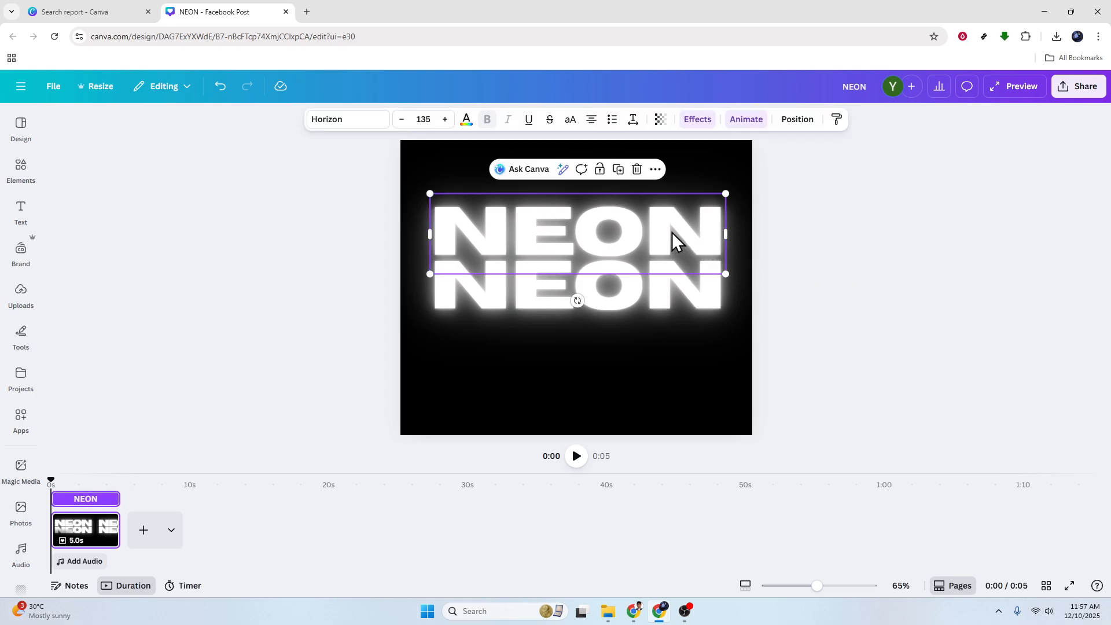
- Reduce the Neon effect intensity of the lower NEON text to 13
{"action": "left_click", "coordinate": [710, 306]}
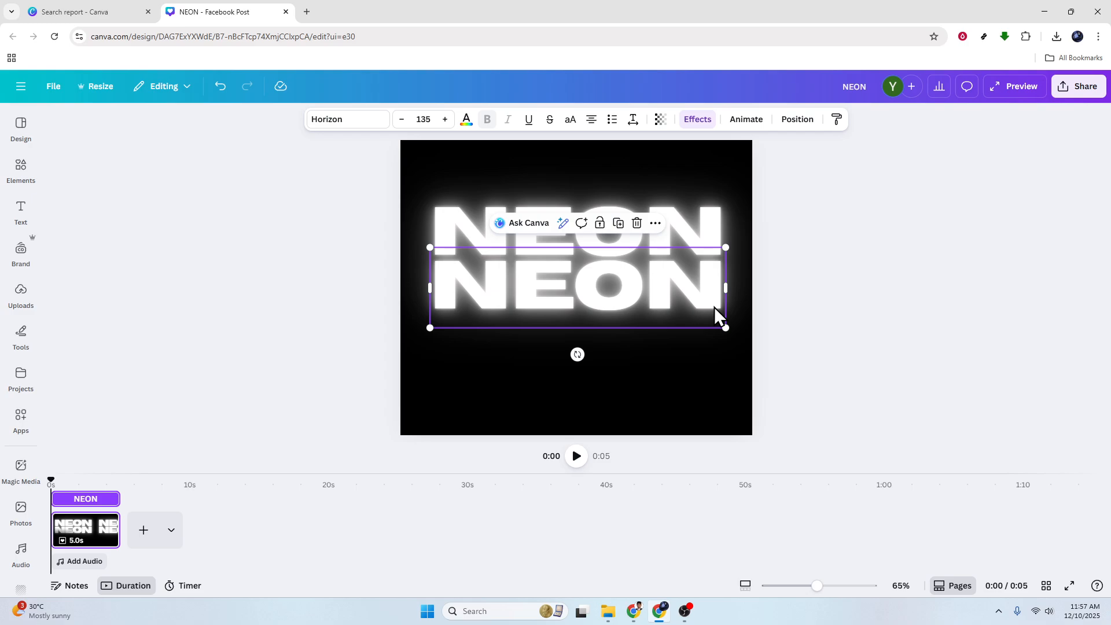
{"action": "left_click", "coordinate": [698, 121]}
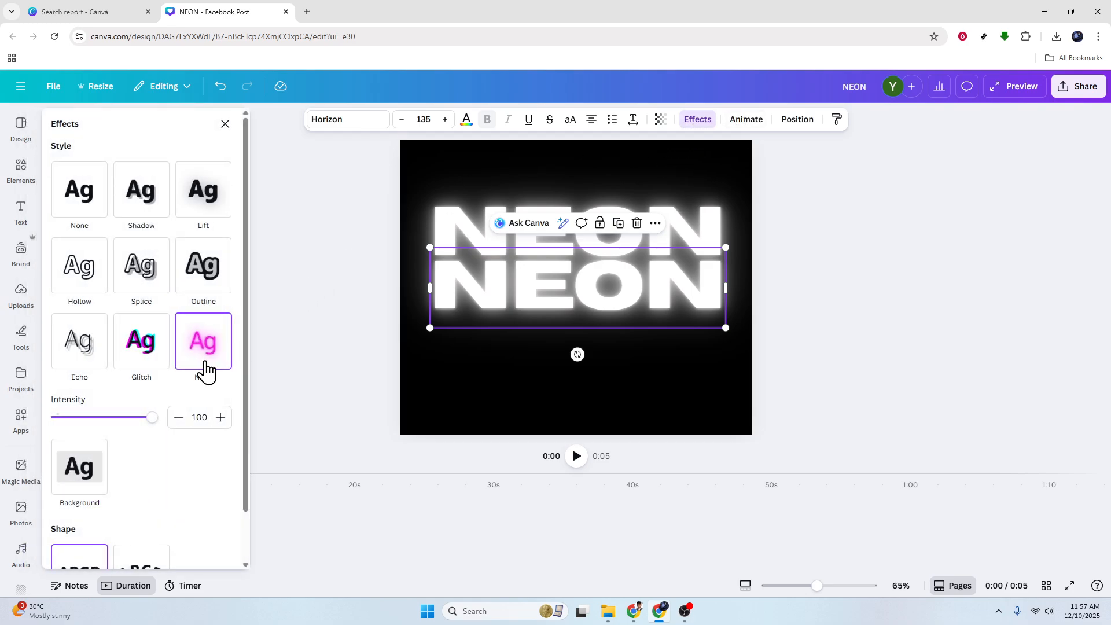
{"action": "left_click_drag", "start_coordinate": [152, 421], "coordinate": [69, 428]}
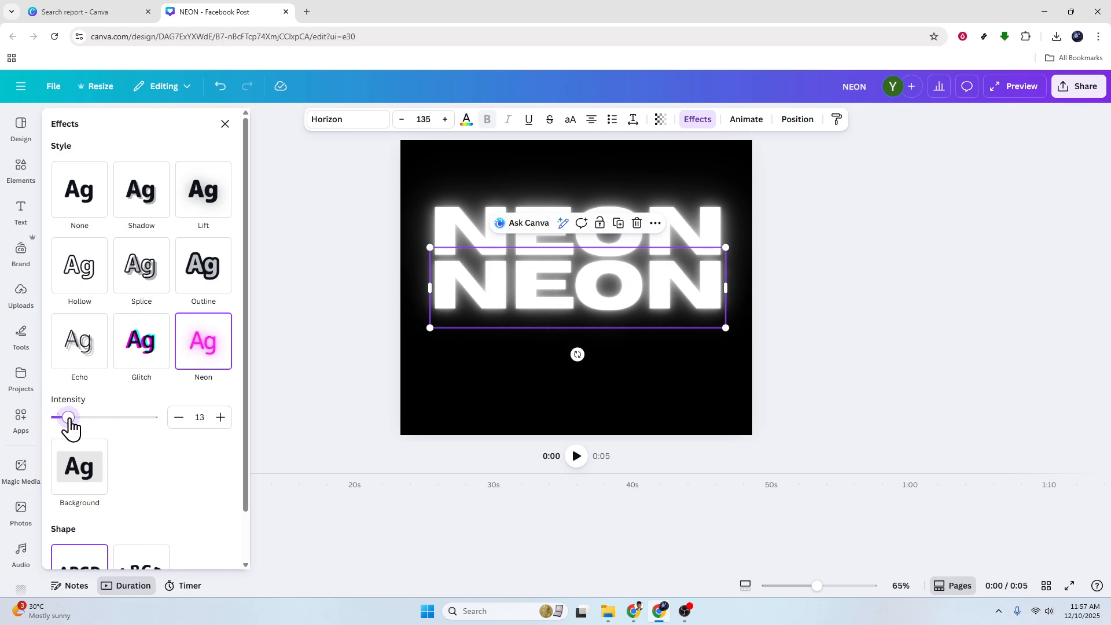
- Apply the Blur animation on enter to the lower NEON text
{"action": "left_click", "coordinate": [745, 120]}
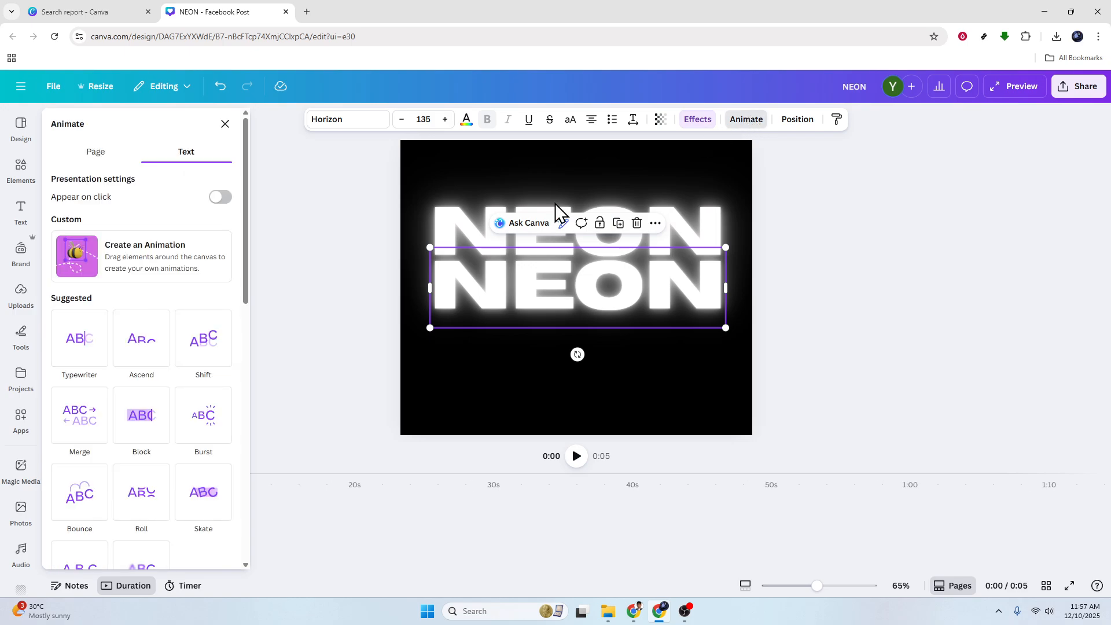
{"action": "scroll", "coordinate": [245, 454], "scroll_direction": "down", "scroll_amount": 4}
{"action": "scroll", "coordinate": [247, 453], "scroll_direction": "down", "scroll_amount": 2}
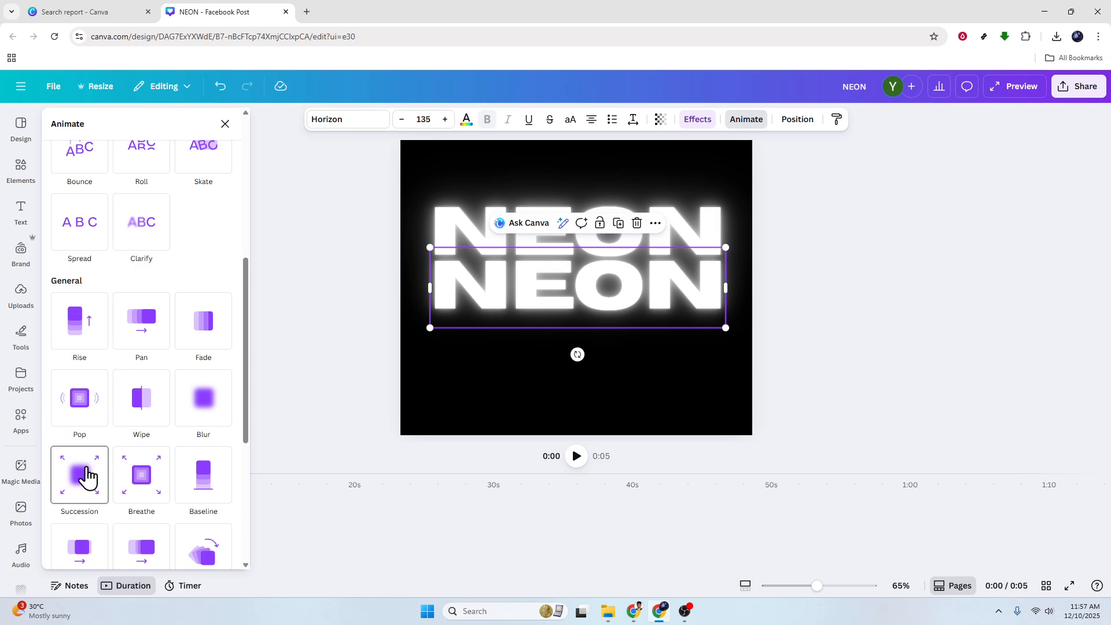
{"action": "left_click", "coordinate": [200, 416]}
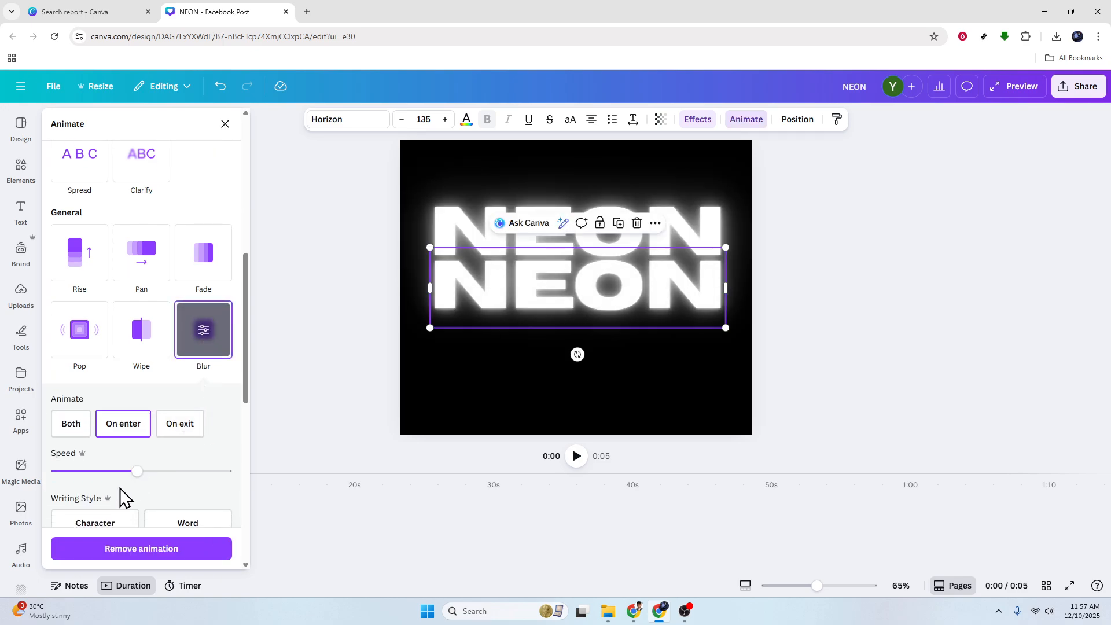
- Slow the Blur animation of the lower NEON text to about one sixth of the speed range
{"action": "left_click_drag", "start_coordinate": [137, 473], "coordinate": [213, 471]}
{"action": "mouse_move", "coordinate": [88, 478]}
{"action": "left_mouse_down"}
{"action": "mouse_move", "coordinate": [231, 478]}
{"action": "mouse_move", "coordinate": [81, 478]}
{"action": "left_mouse_up"}
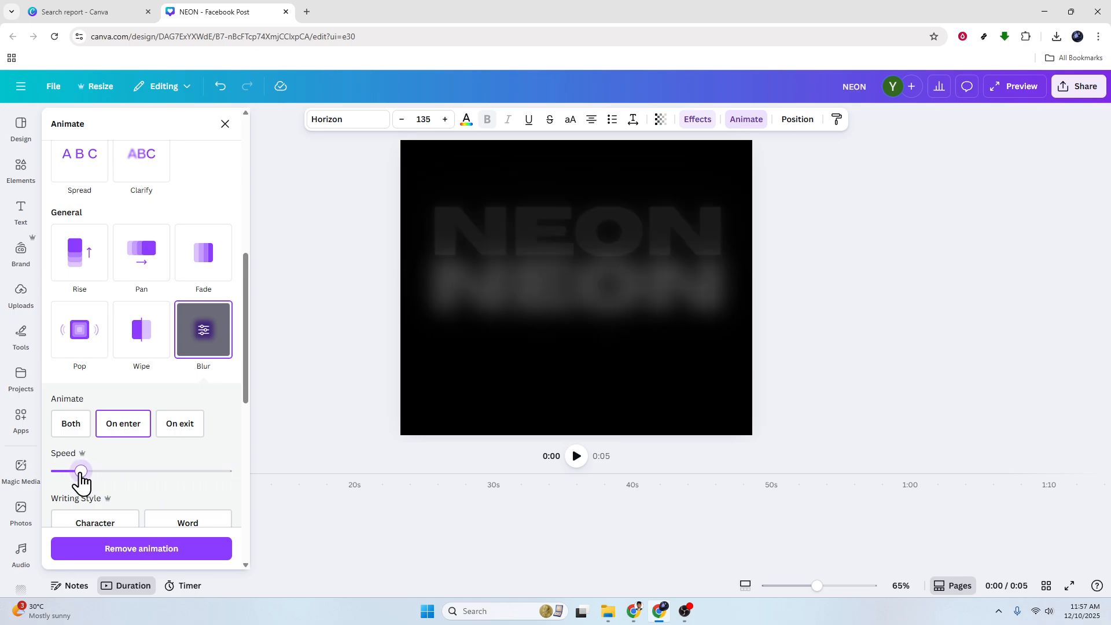
{"action": "left_click", "coordinate": [285, 412]}
- Move the upper NEON text down so it lies exactly over the lower copy, and deselect it
{"action": "left_click", "coordinate": [793, 285]}
{"action": "left_click_drag", "start_coordinate": [685, 223], "coordinate": [687, 277]}
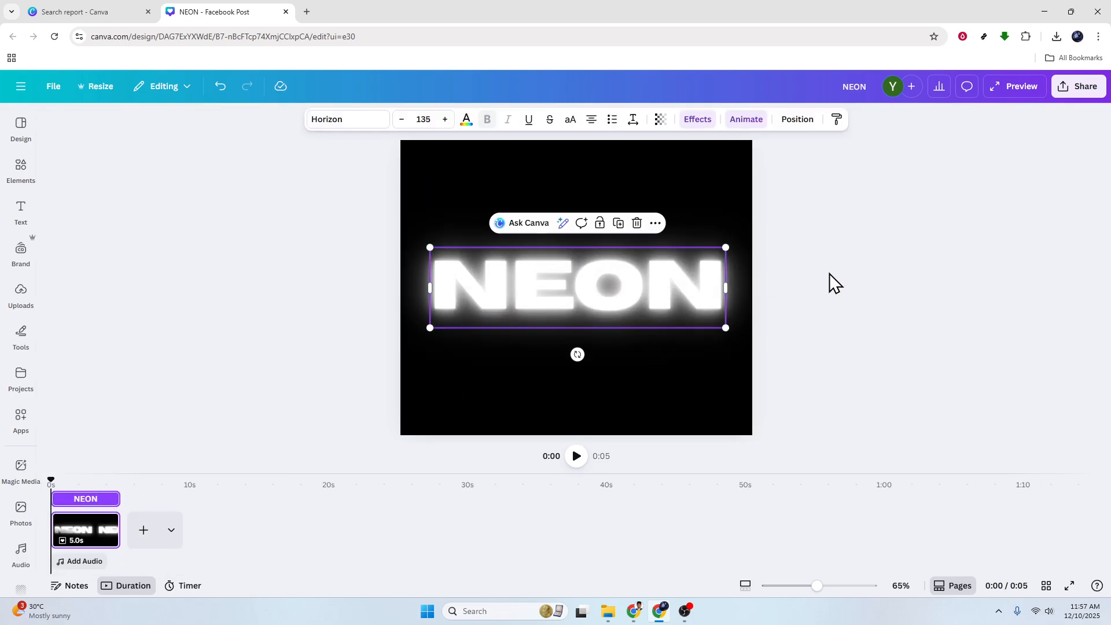
{"action": "left_click", "coordinate": [831, 273]}
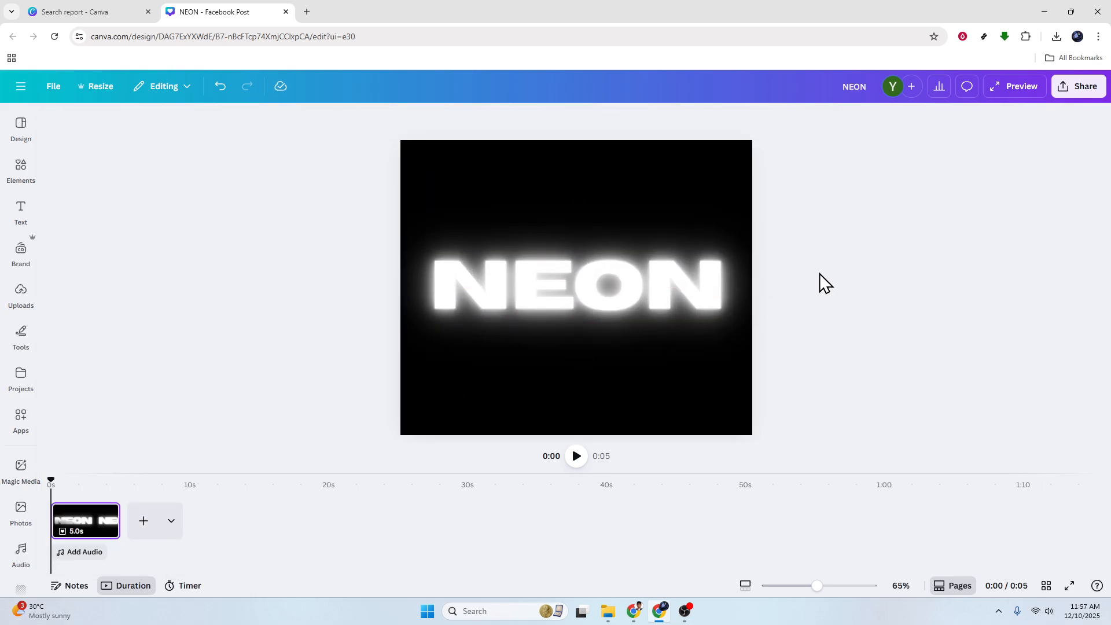
- Change the color of the top-layer NEON text to the default solid light purple
{"action": "left_click", "coordinate": [653, 292]}
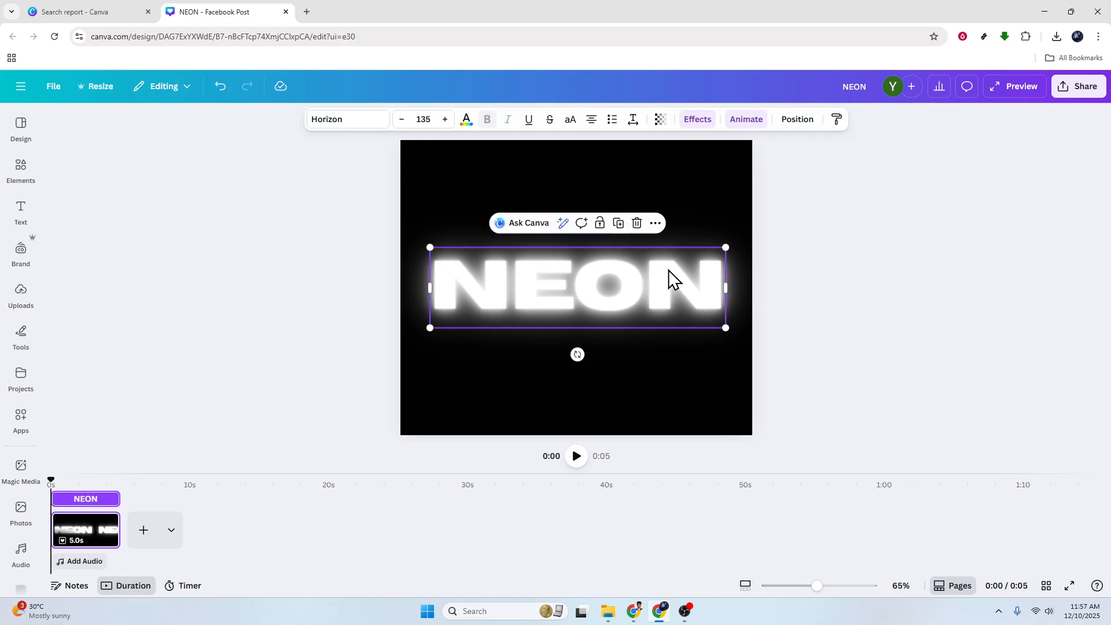
{"action": "left_click", "coordinate": [466, 123]}
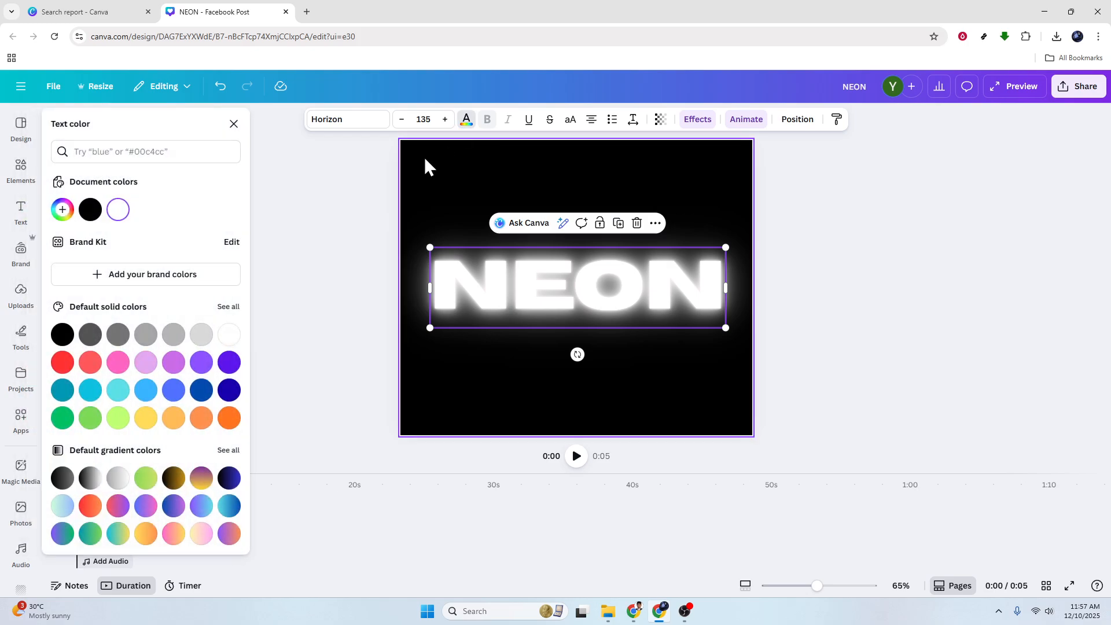
{"action": "left_click", "coordinate": [175, 366]}
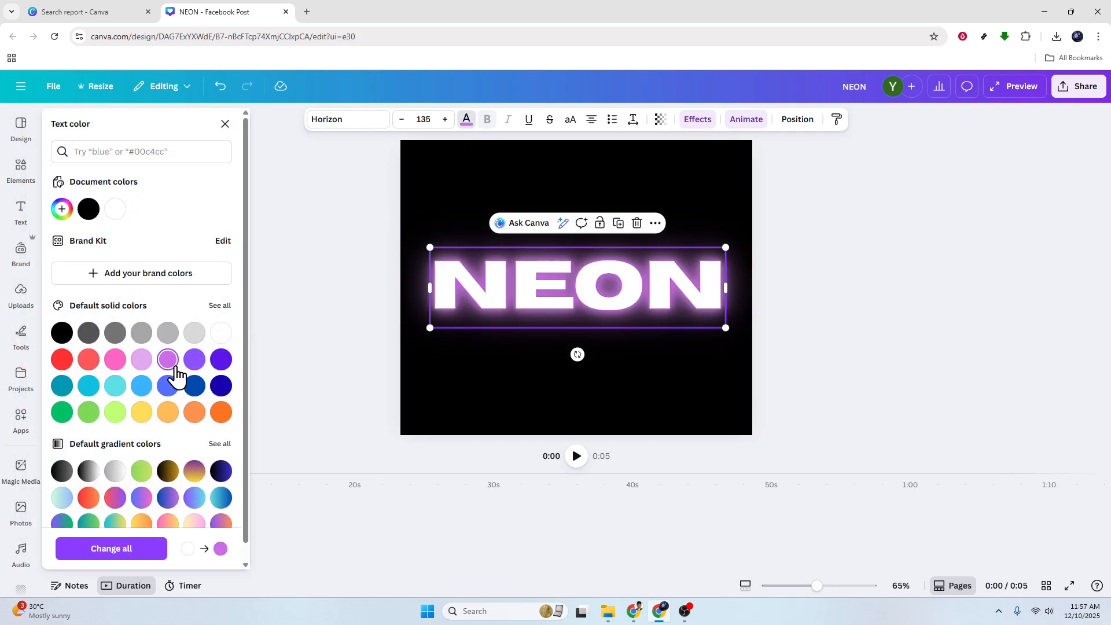
{"action": "left_click", "coordinate": [341, 368]}
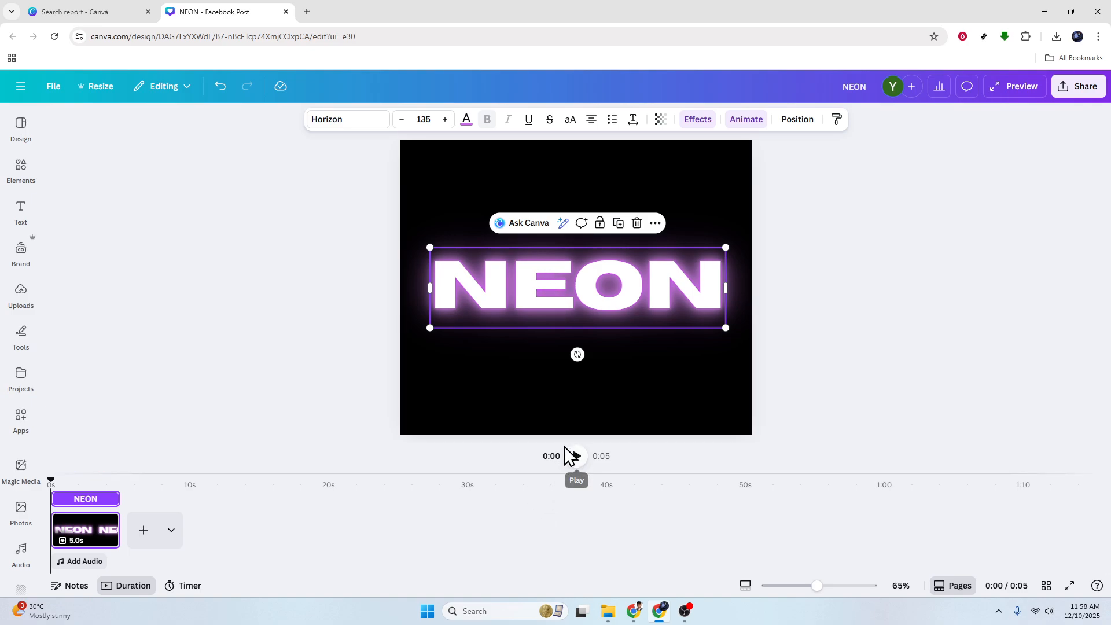
- Move the purple NEON text upward so the white copy beneath it is partly uncovered
{"action": "left_click", "coordinate": [819, 269]}
{"action": "left_click", "coordinate": [666, 282]}
{"action": "left_click_drag", "start_coordinate": [667, 282], "coordinate": [667, 242]}
- Try orange, yellow and blue-purple gradient colors on the lower NEON text and settle on the default solid light green
{"action": "left_click", "coordinate": [666, 308]}
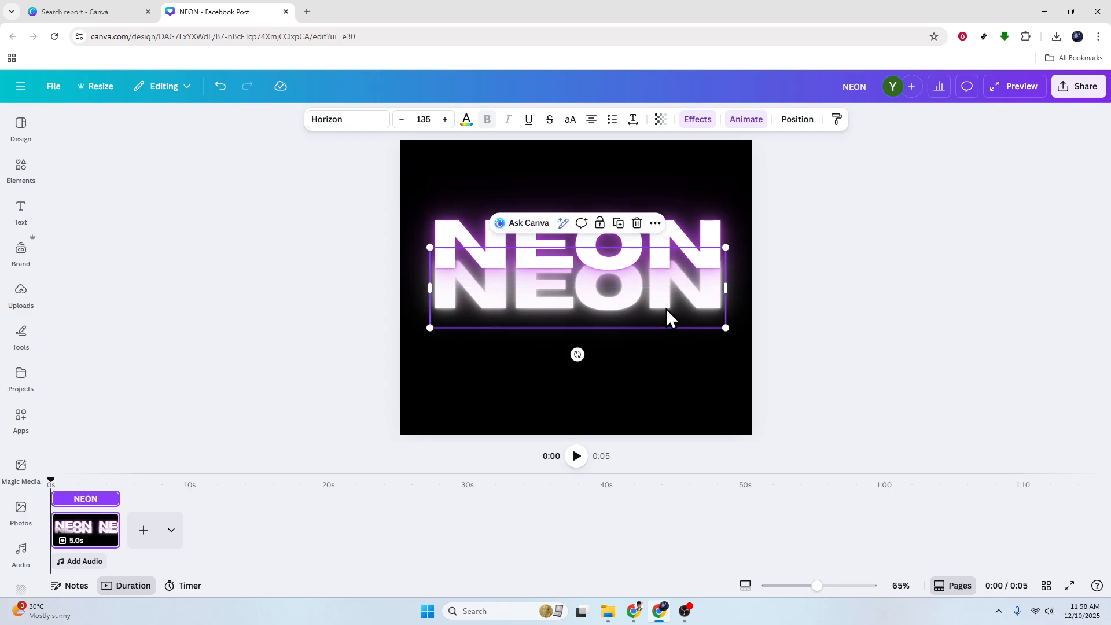
{"action": "left_click", "coordinate": [467, 121]}
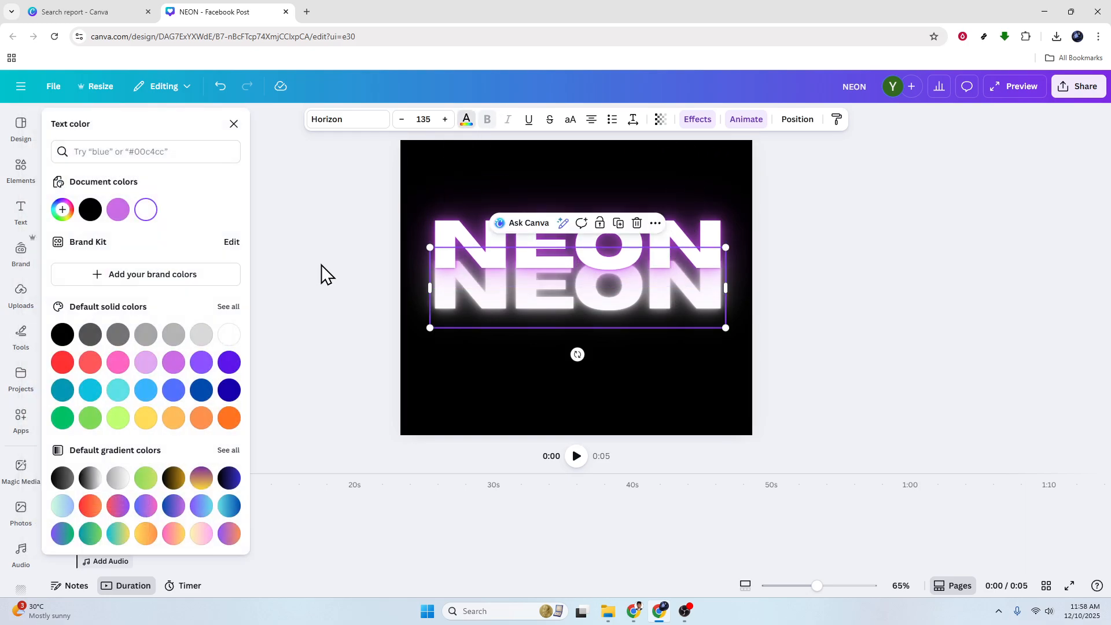
{"action": "left_click", "coordinate": [202, 419]}
{"action": "left_click", "coordinate": [173, 419]}
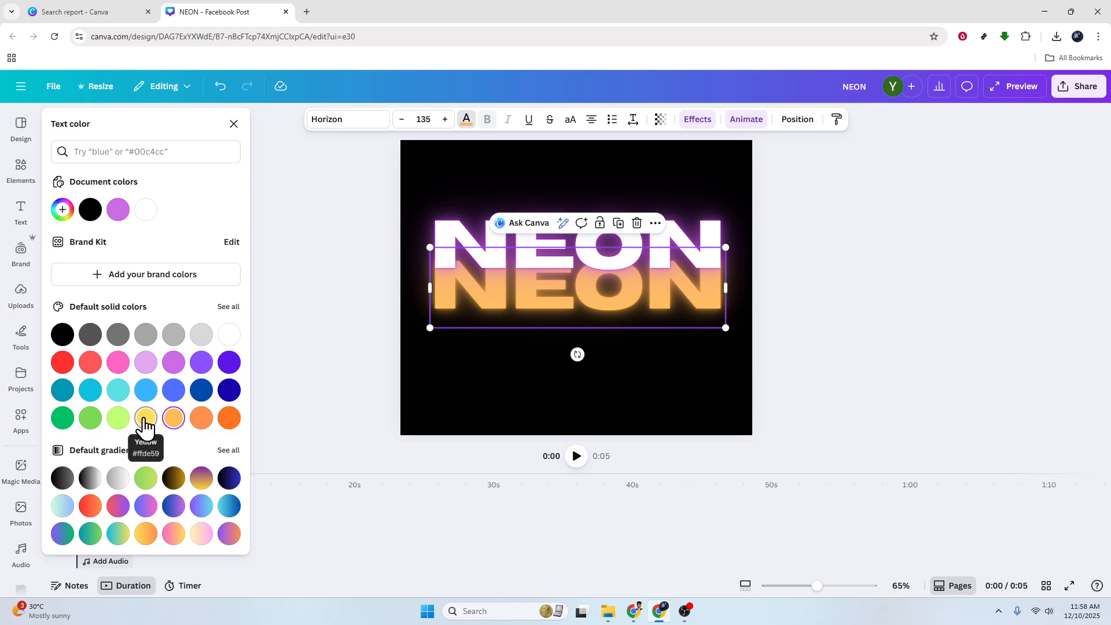
{"action": "left_click", "coordinate": [145, 418]}
{"action": "left_click", "coordinate": [165, 509]}
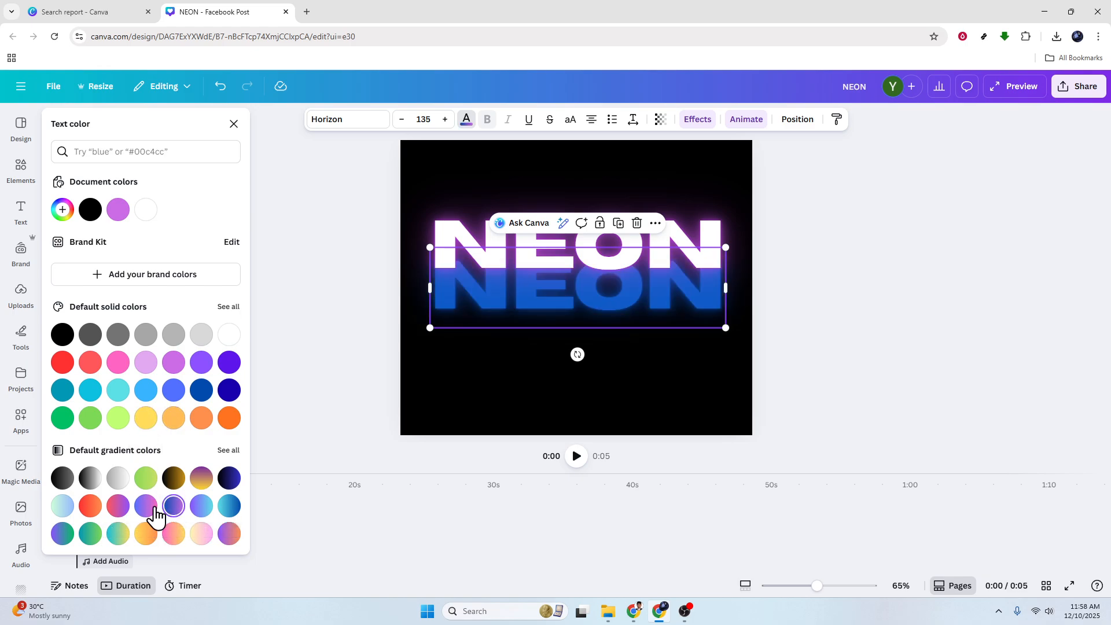
{"action": "left_click", "coordinate": [155, 512]}
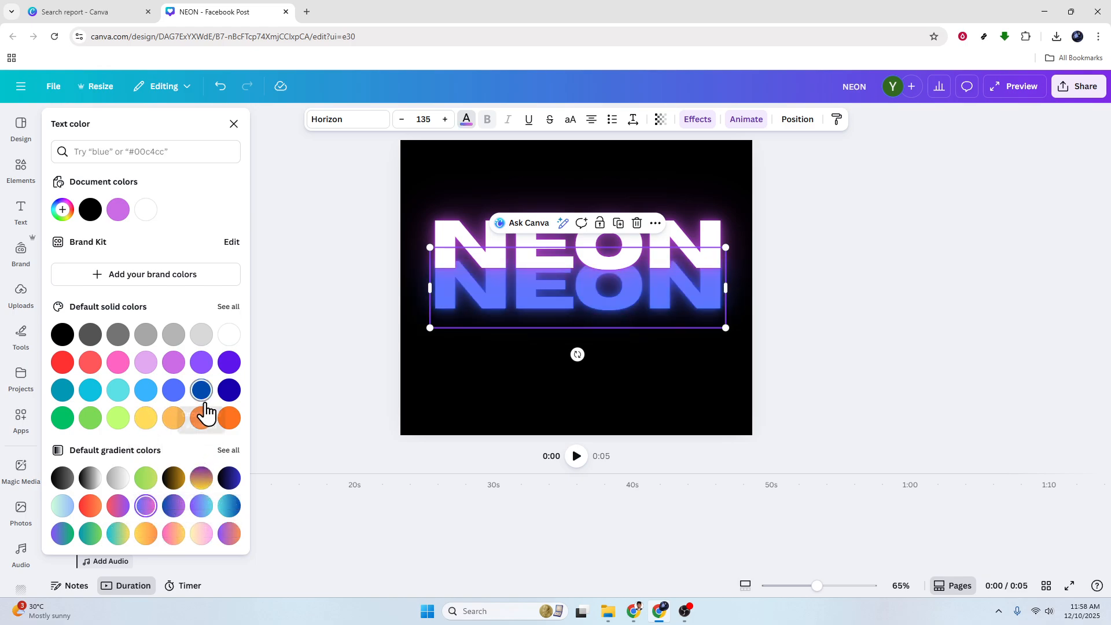
{"action": "left_click", "coordinate": [119, 422]}
{"action": "left_click", "coordinate": [92, 422]}
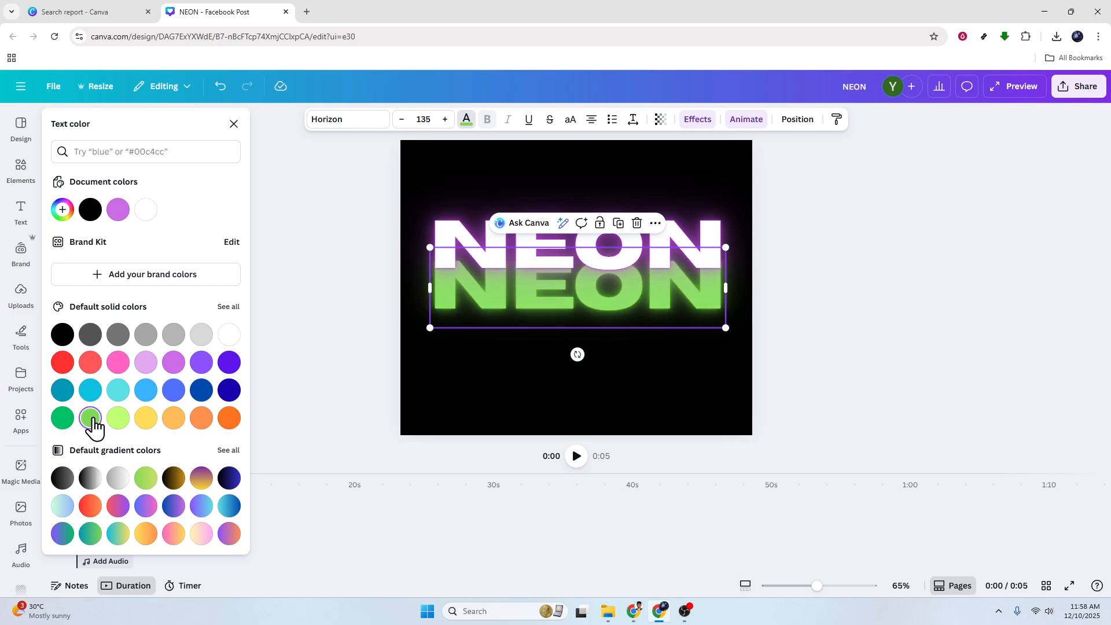
- Move the purple NEON text back down exactly over the green copy and play the animation
{"action": "left_click", "coordinate": [875, 312]}
{"action": "left_click_drag", "start_coordinate": [671, 240], "coordinate": [673, 279]}
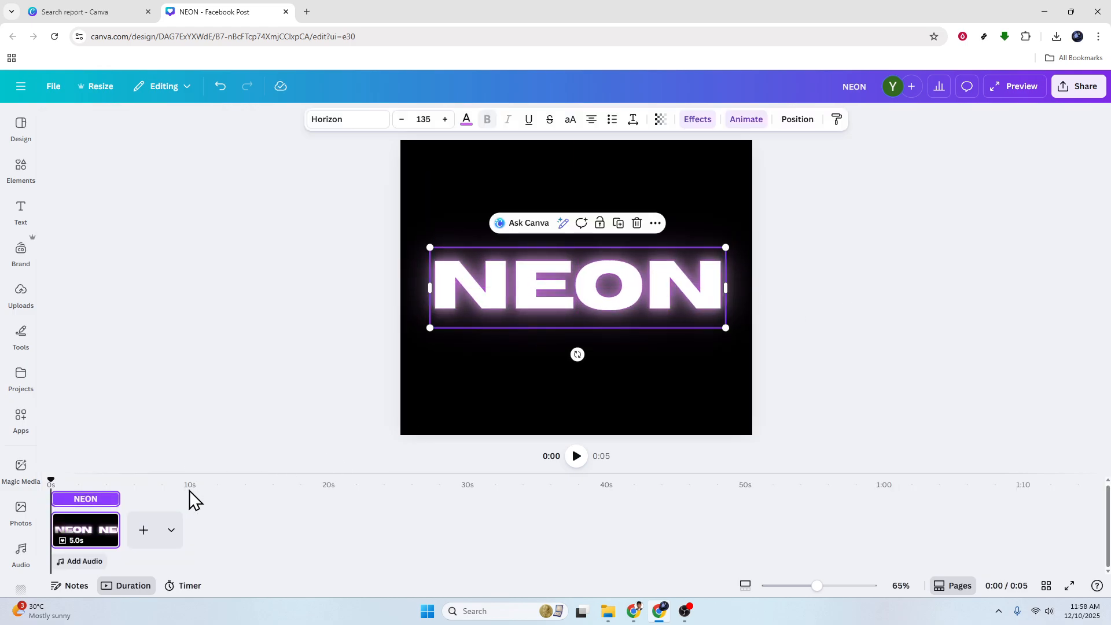
{"action": "left_click", "coordinate": [577, 456]}
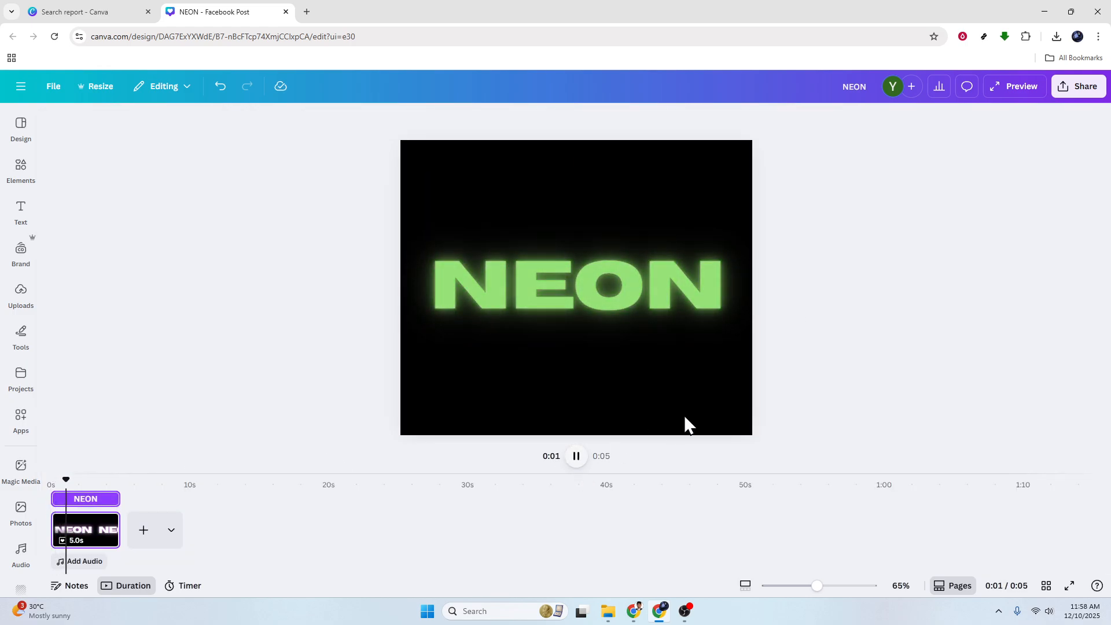